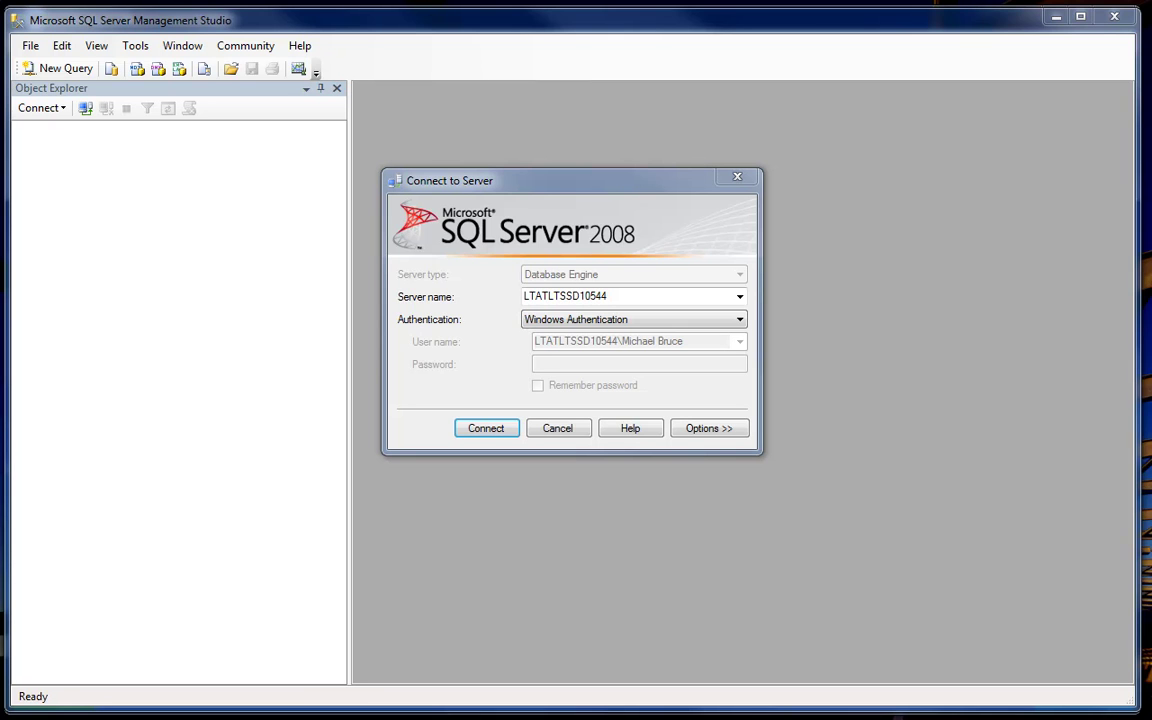
# - Connect to server LTATLTSSD10544 using Windows Authentication
pyautogui.click(486, 433)
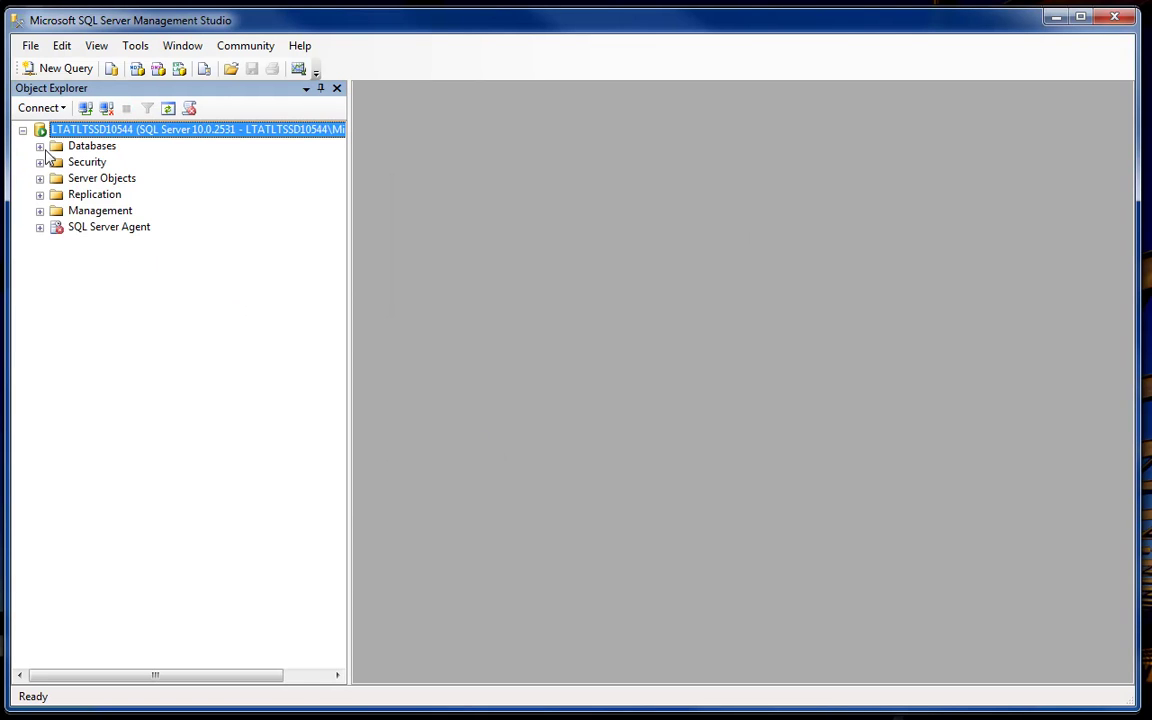
# - Create a new database named WCI under the Databases folder
pyautogui.click(41, 147)
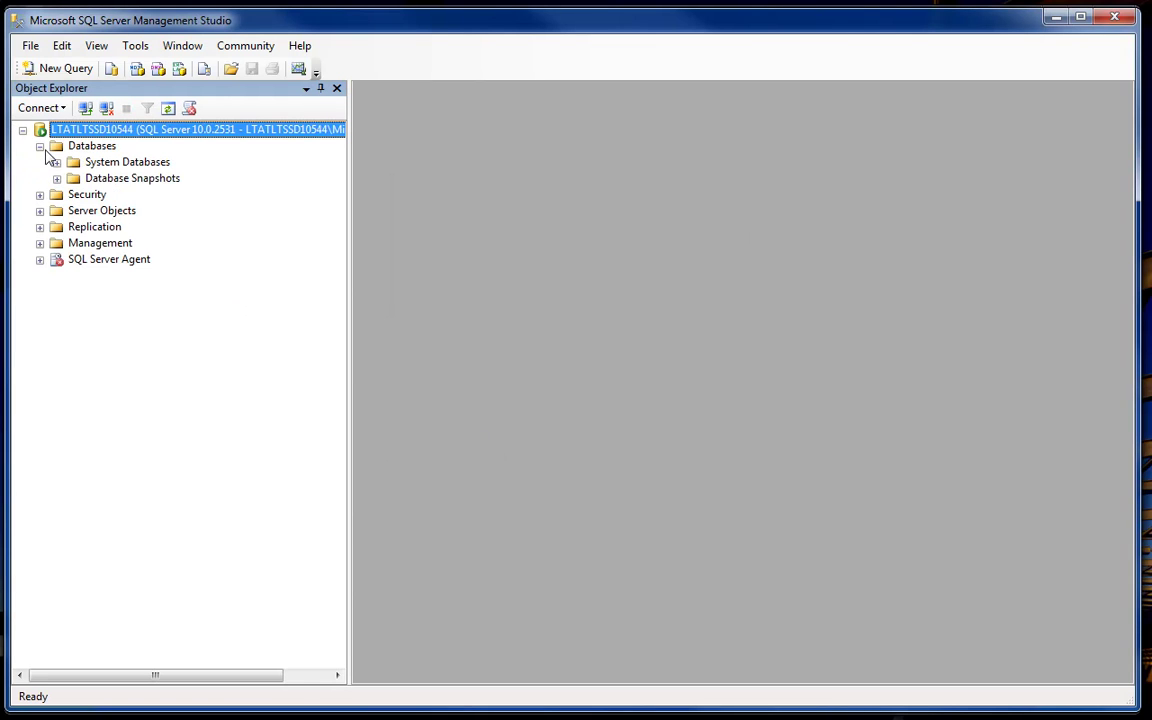
pyautogui.rightClick(62, 146)
pyautogui.click(85, 156)
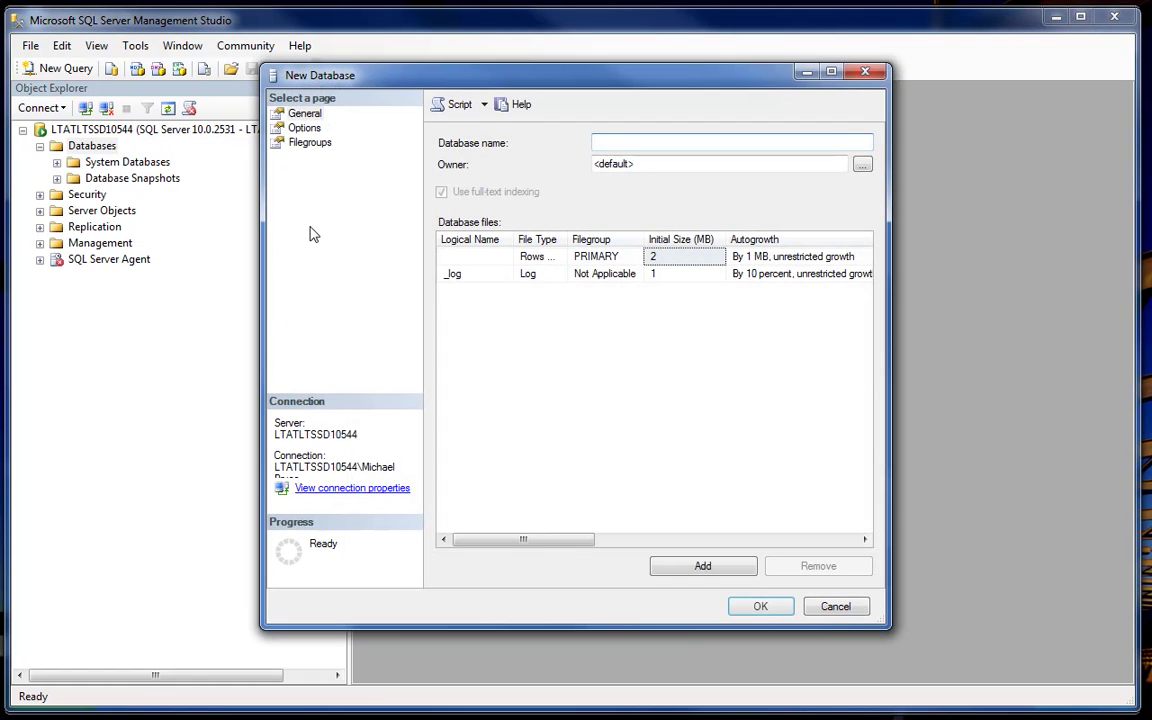
pyautogui.write('WCI')
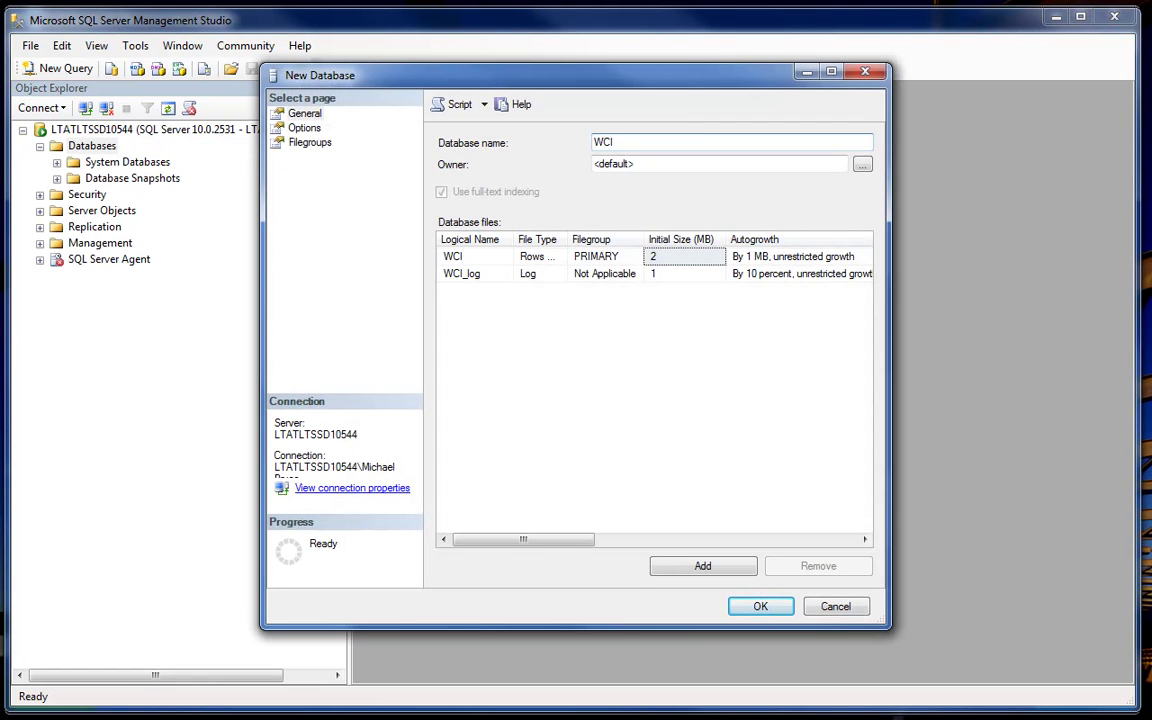
pyautogui.click(759, 606)
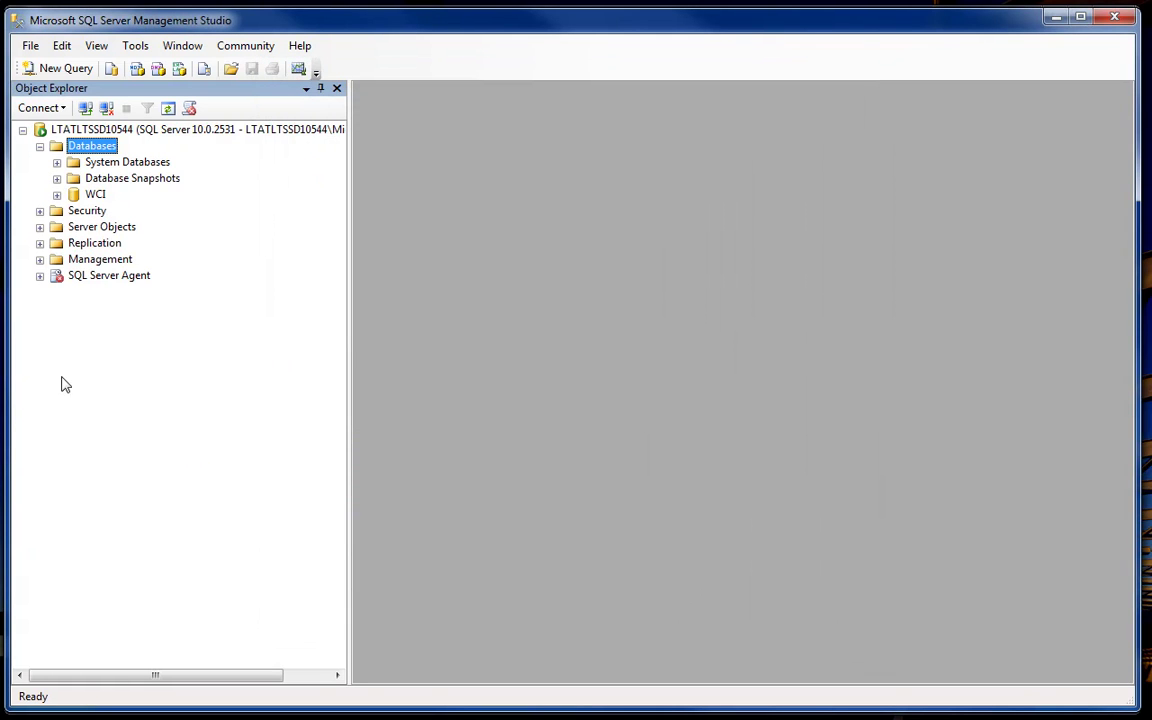
# - Define new login WCIUSER with SQL Server authentication, a password, and password policy off
pyautogui.click(40, 211)
pyautogui.rightClick(101, 227)
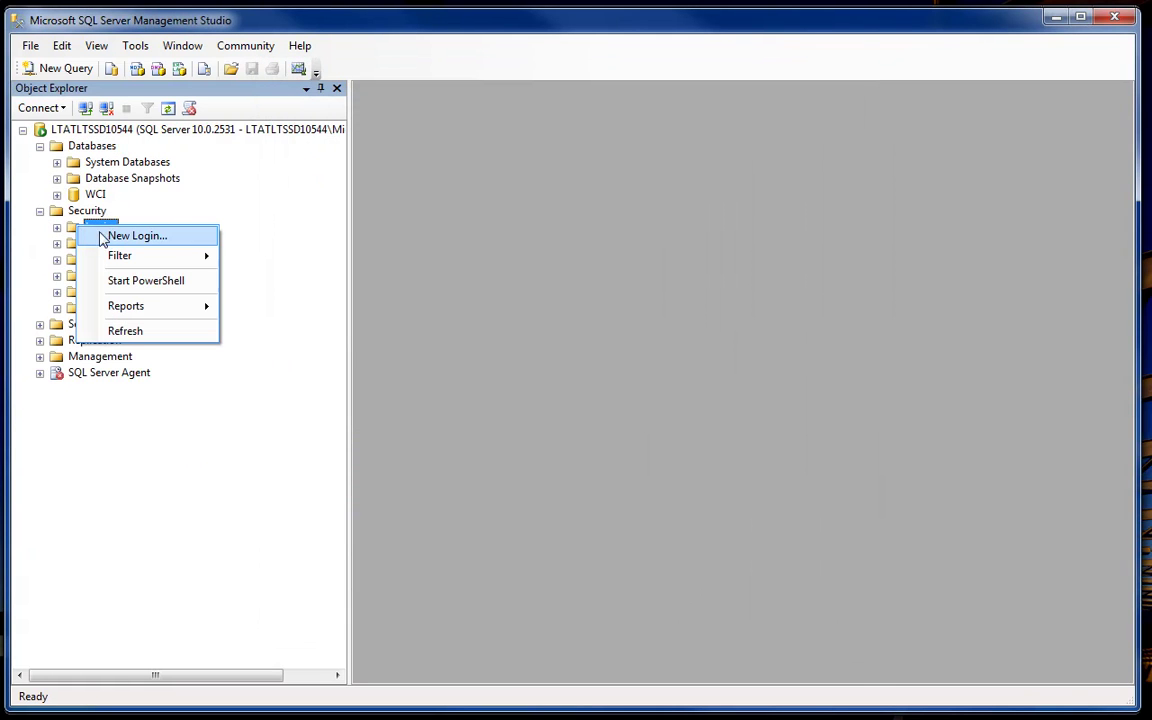
pyautogui.click(120, 236)
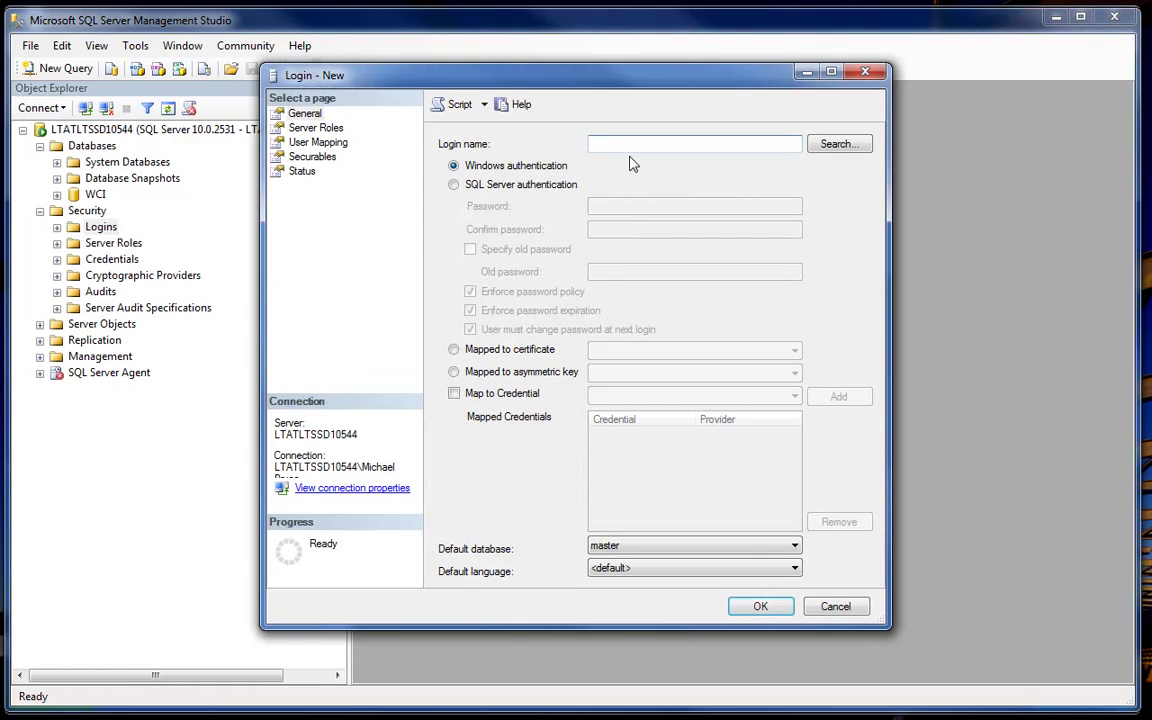
pyautogui.write('WCIUSER')
pyautogui.press('Tab')
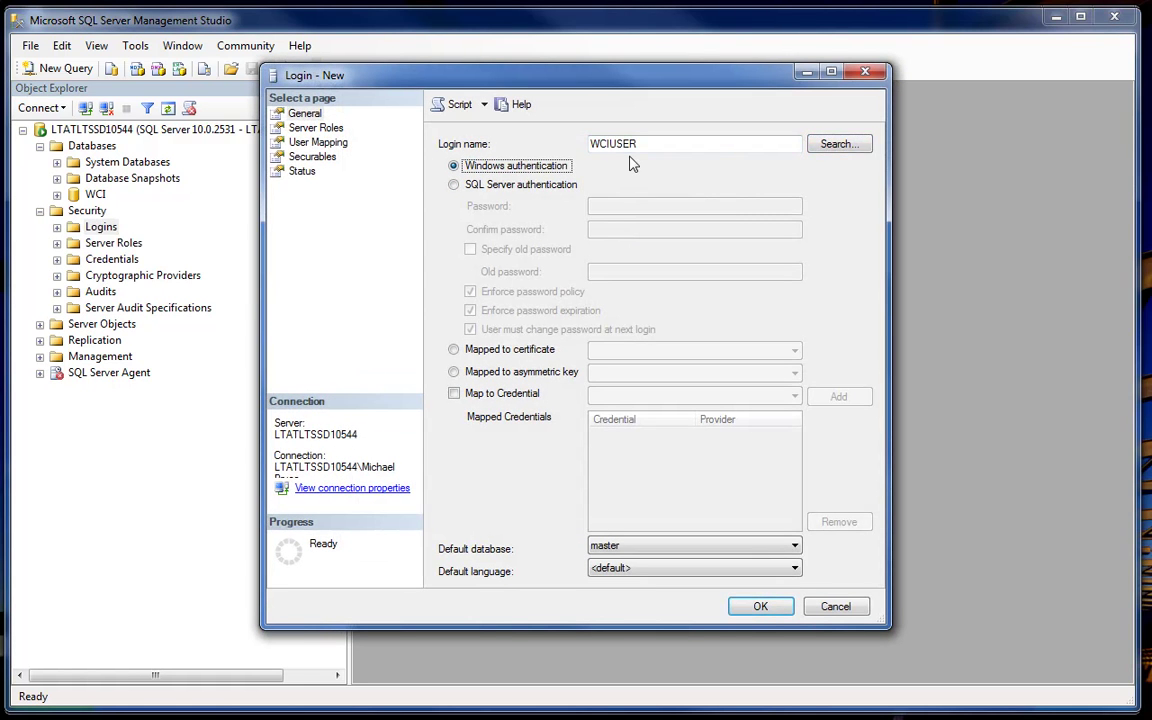
pyautogui.press('Down')
pyautogui.press('Tab')
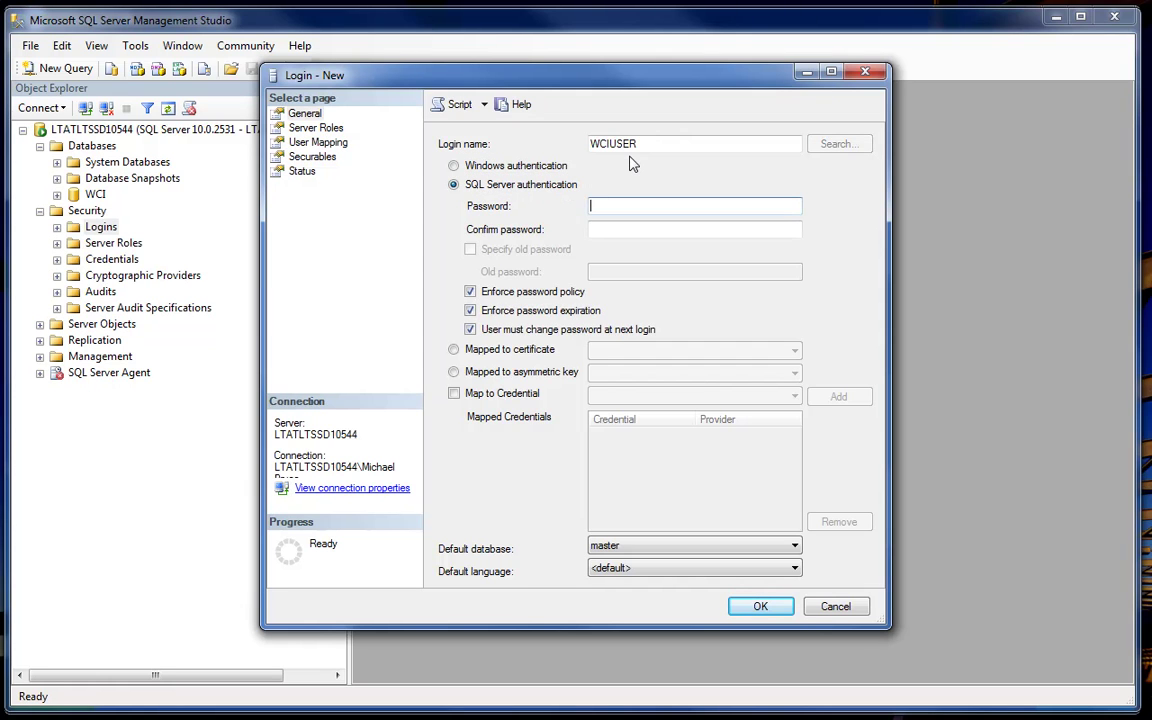
pyautogui.write('pass123')
pyautogui.press('Tab')
pyautogui.write('pass123')
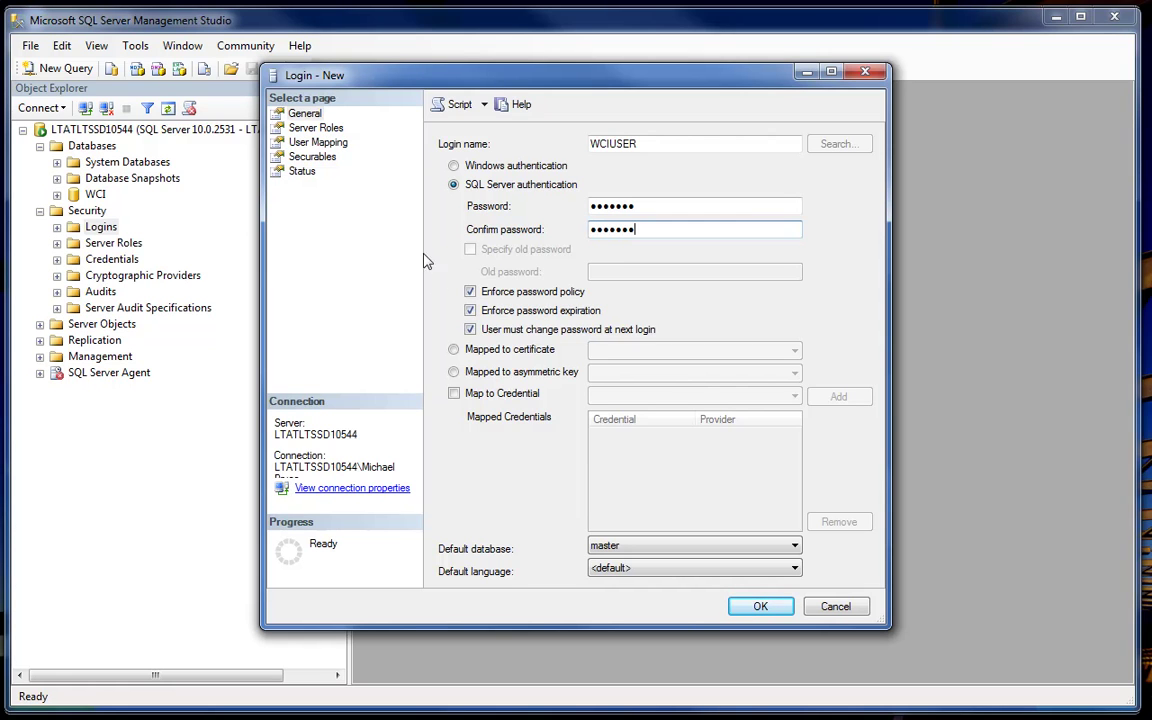
pyautogui.click(470, 291)
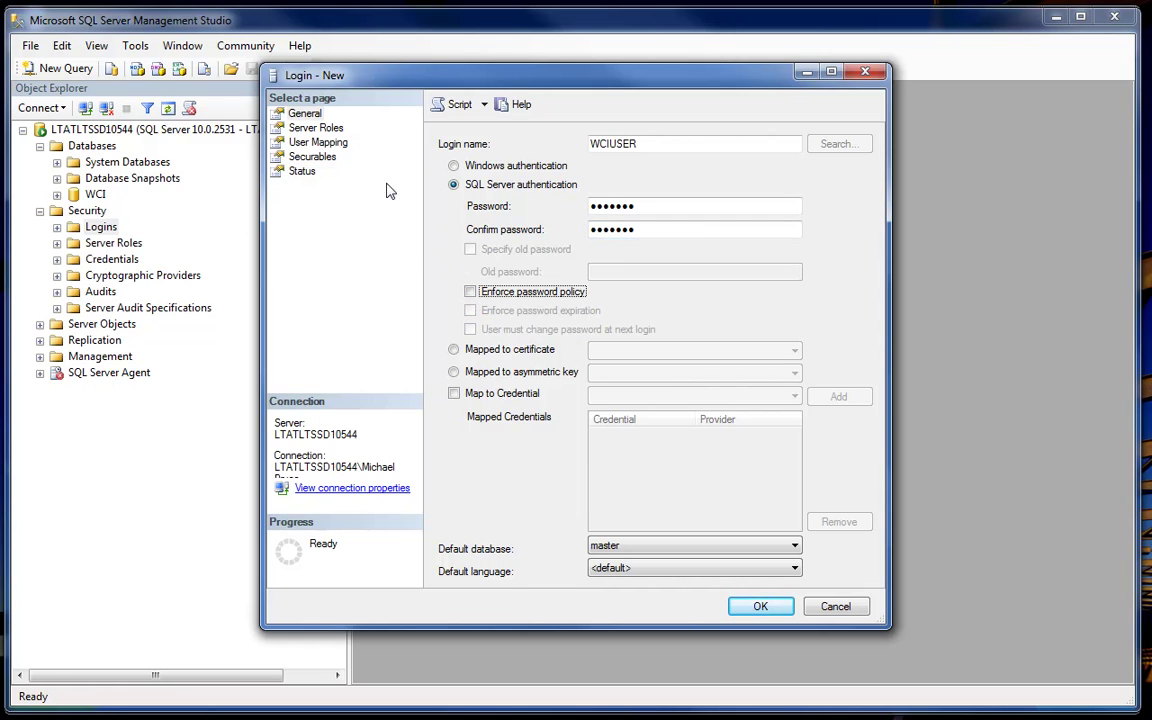
# - Map WCIUSER to WCI with default schema dbo and db_owner membership, then create it
pyautogui.click(318, 145)
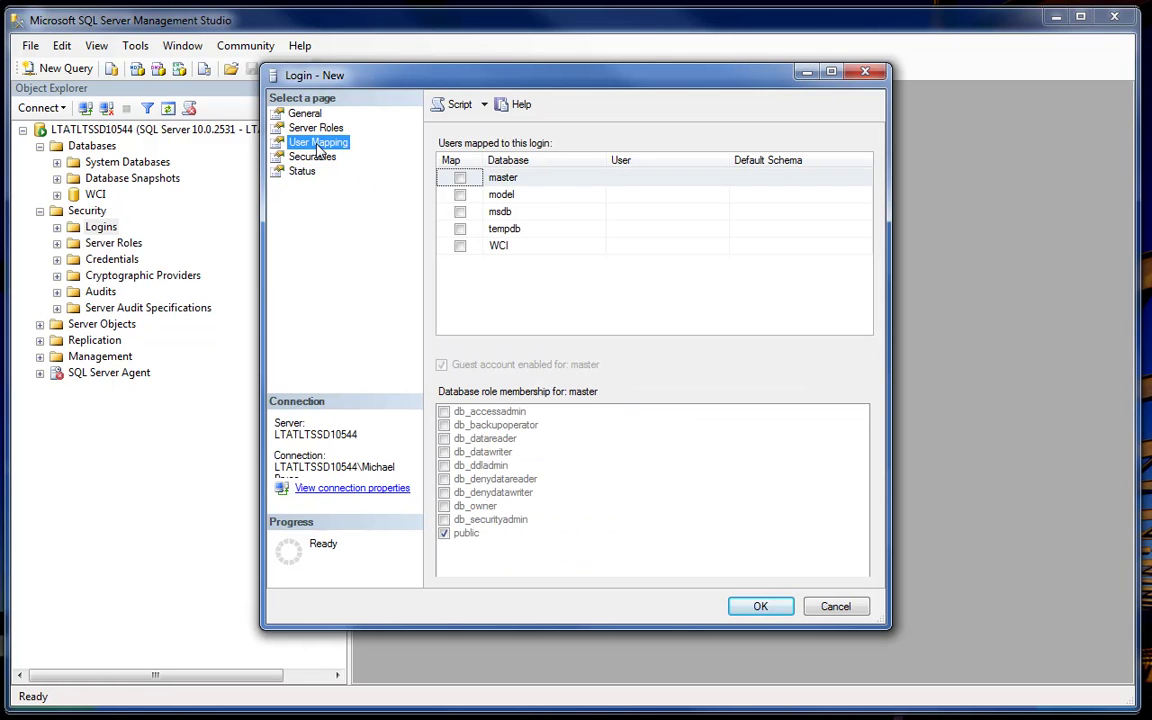
pyautogui.click(460, 245)
pyautogui.click(779, 250)
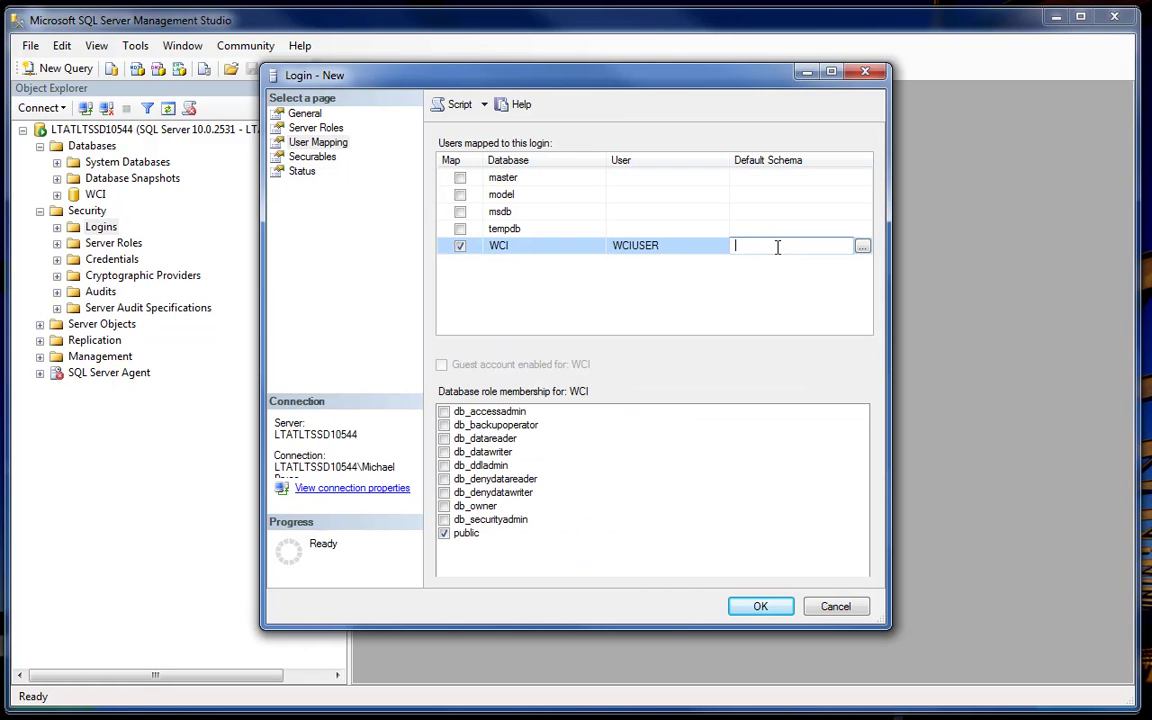
pyautogui.write('dbo')
pyautogui.click(443, 506)
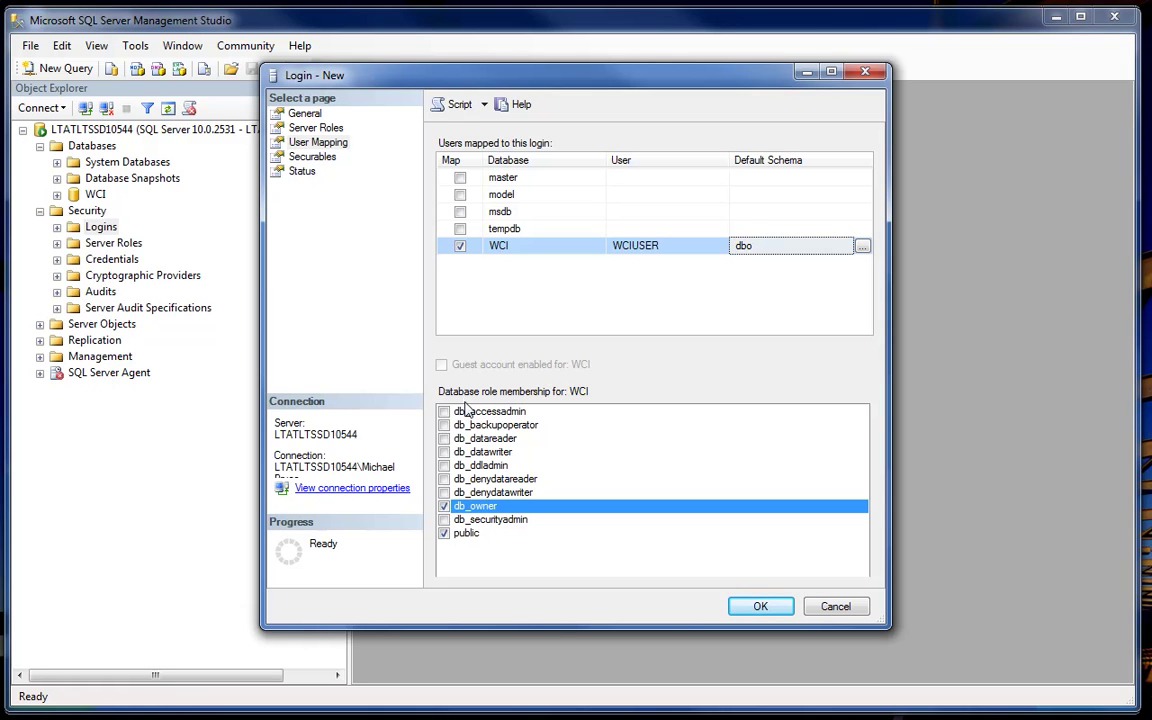
pyautogui.click(766, 607)
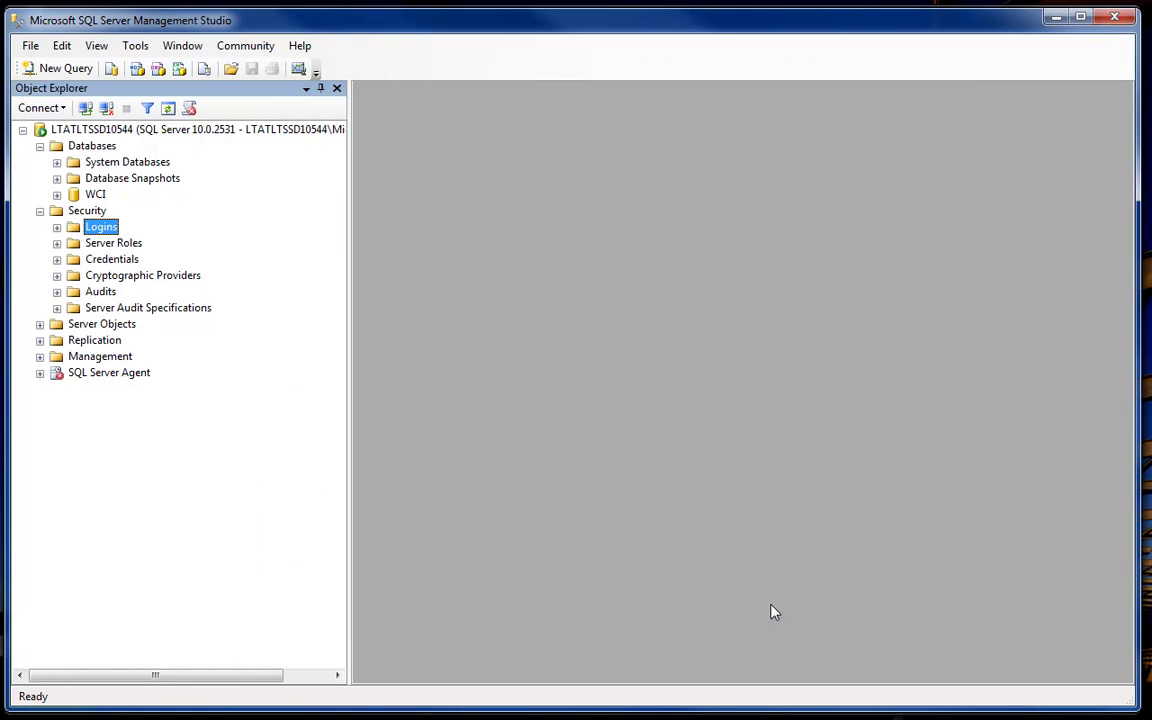
# - Connect to the database engine as WCIUSER with SQL Server authentication, remembering the password
pyautogui.click(55, 110)
pyautogui.click(63, 128)
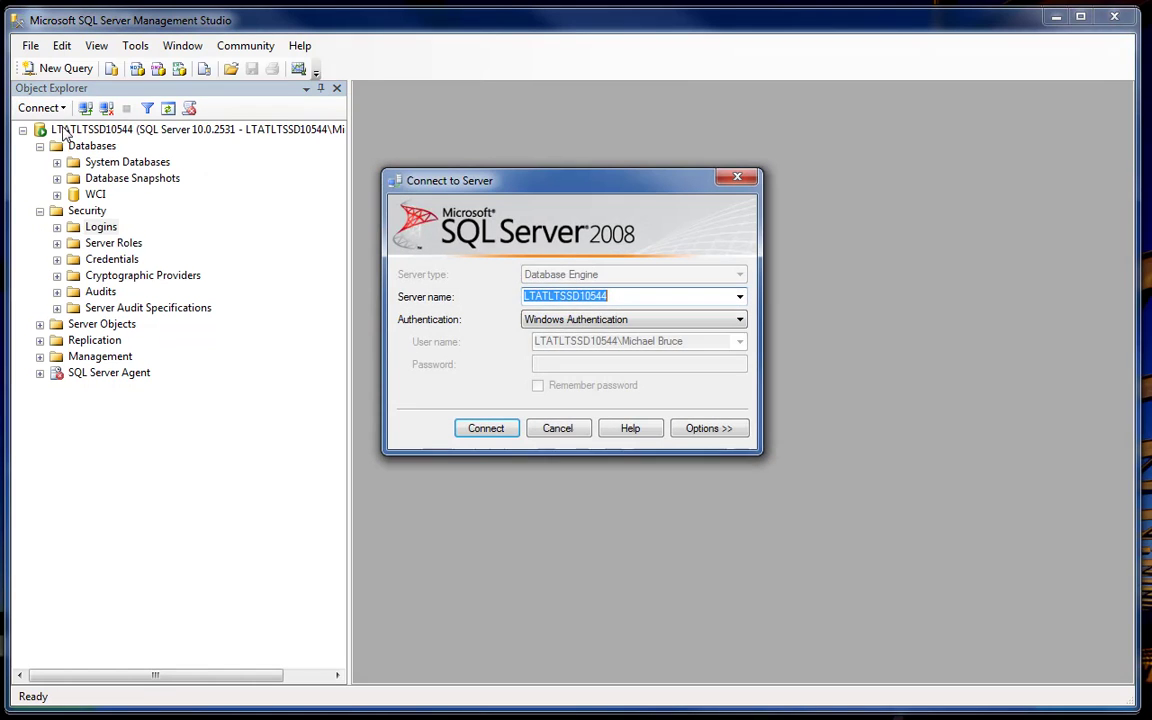
pyautogui.click(578, 321)
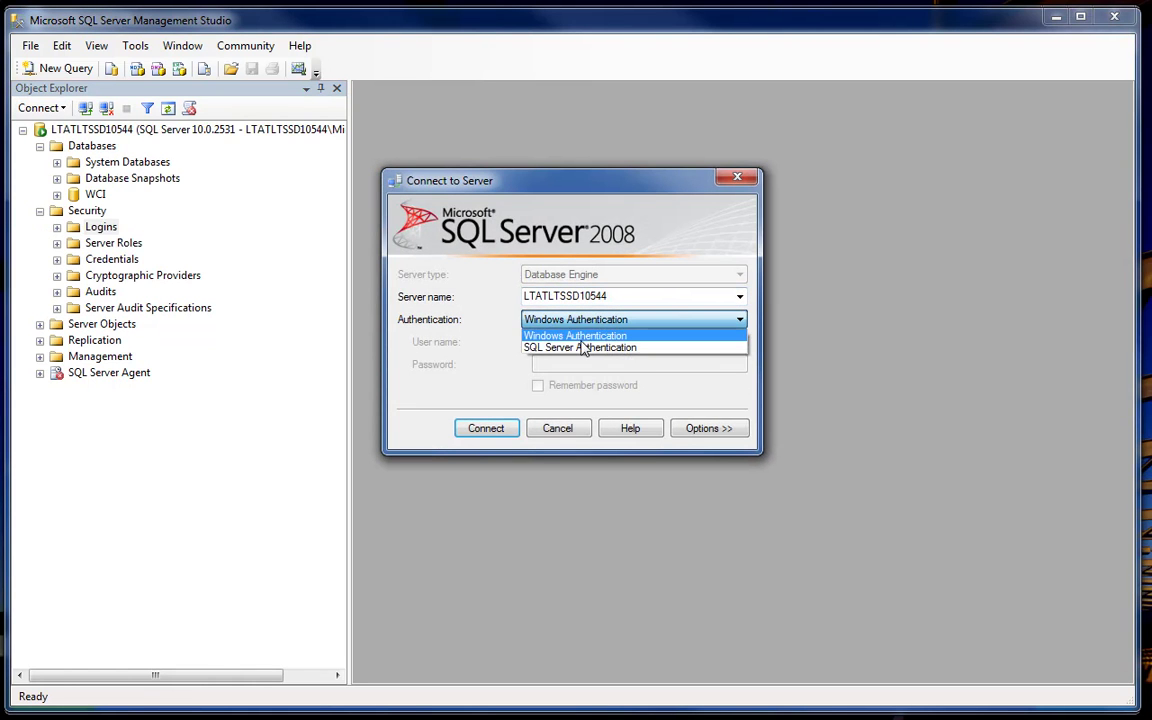
pyautogui.click(584, 347)
pyautogui.click(581, 362)
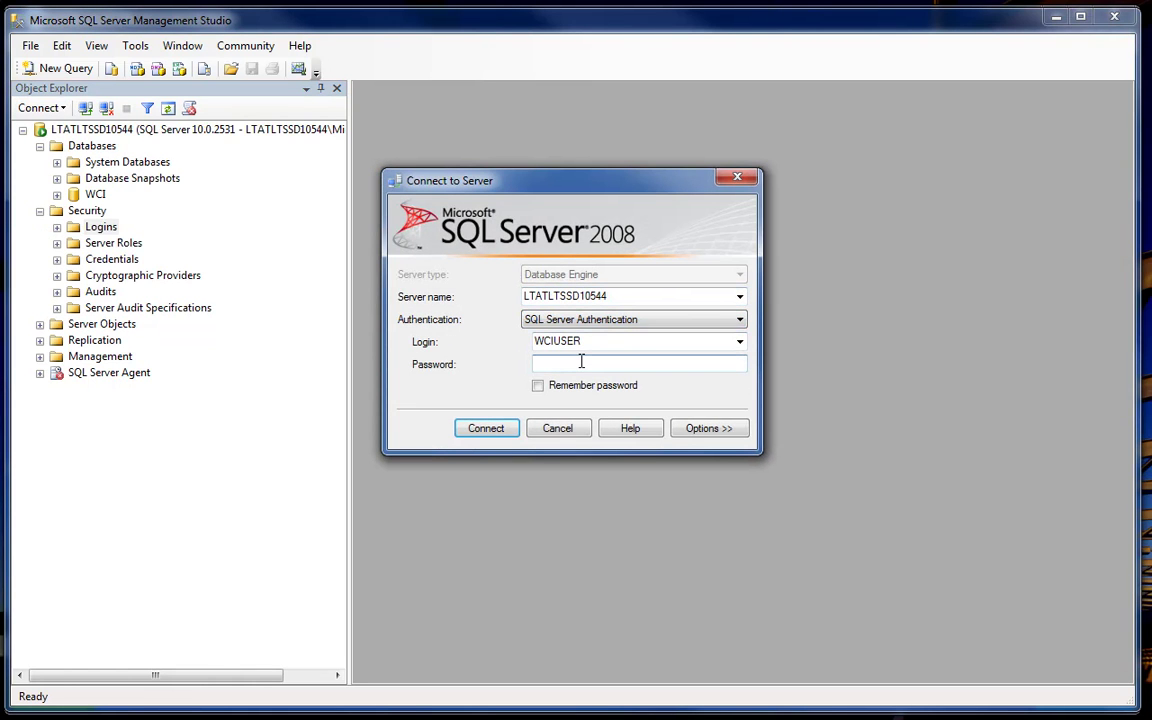
pyautogui.write('***')
pyautogui.click(538, 385)
pyautogui.click(505, 430)
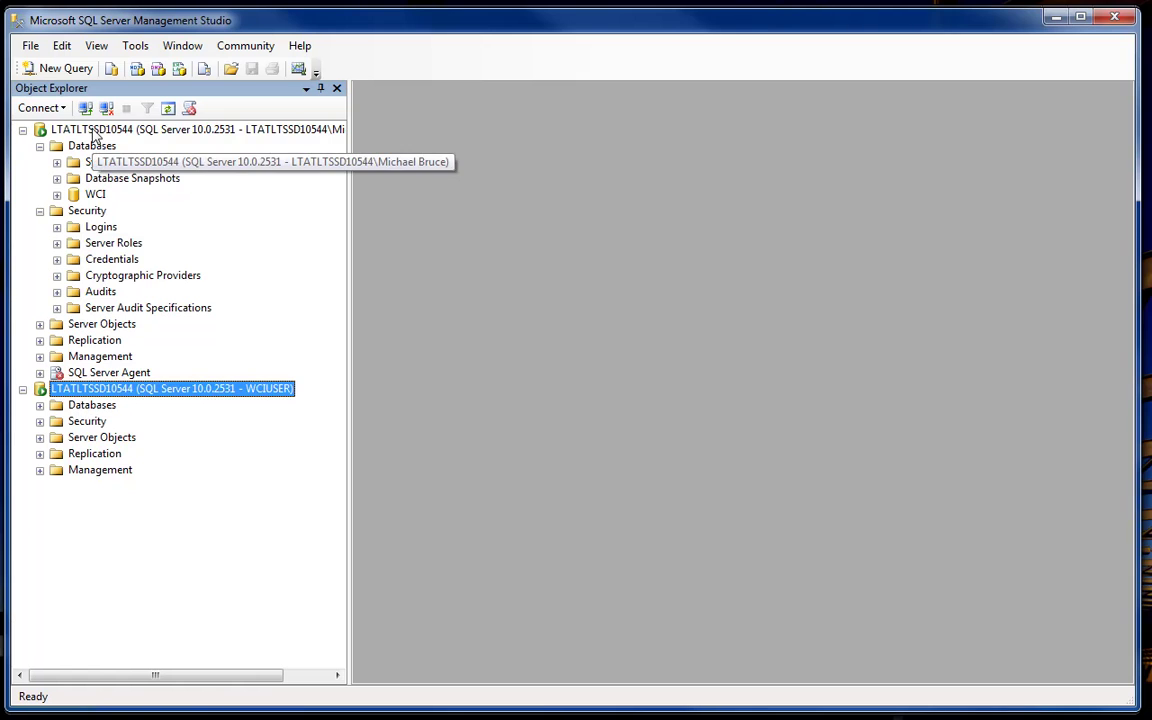
# - Disconnect the original Windows-authenticated server connection
pyautogui.click(97, 132)
pyautogui.rightClick(100, 132)
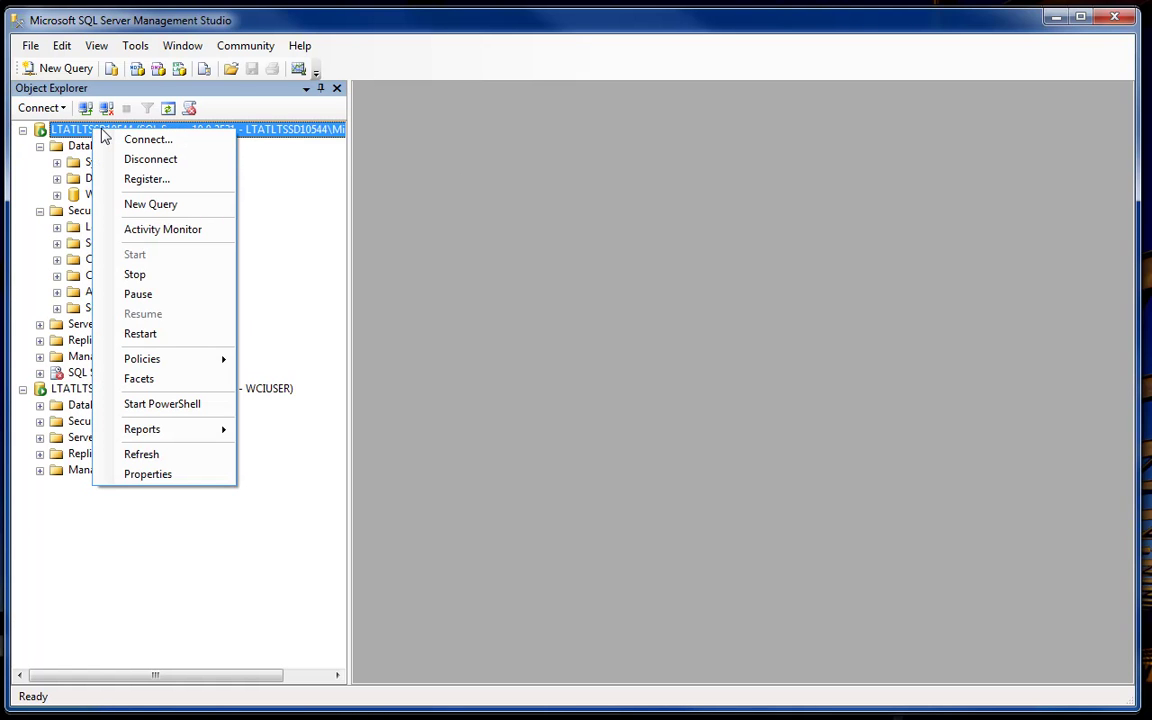
pyautogui.click(158, 163)
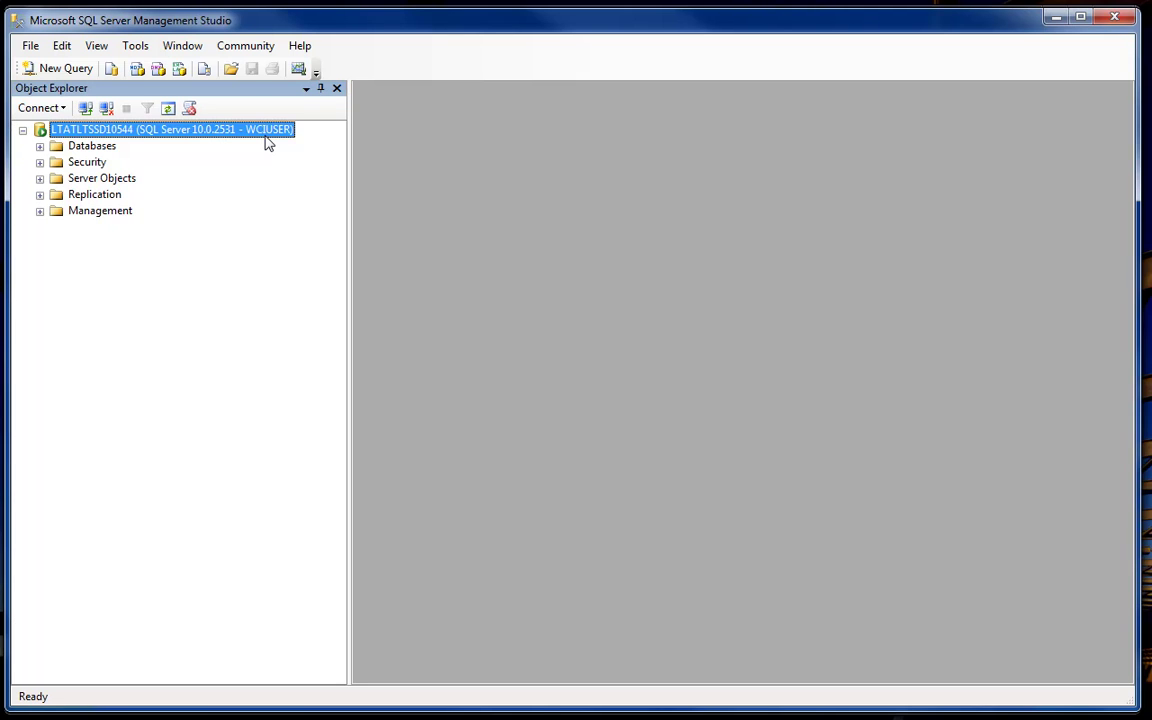
# - Open create_tables_mssql.sql and execute it against the WCI database
pyautogui.click(231, 69)
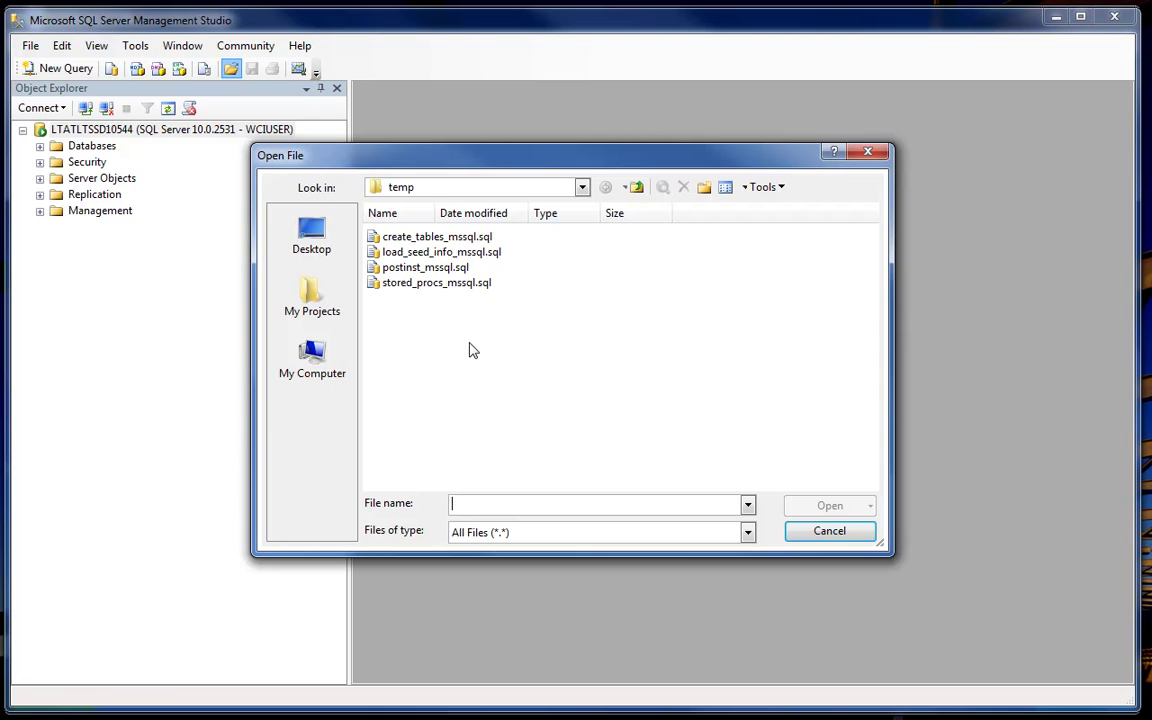
pyautogui.click(440, 237)
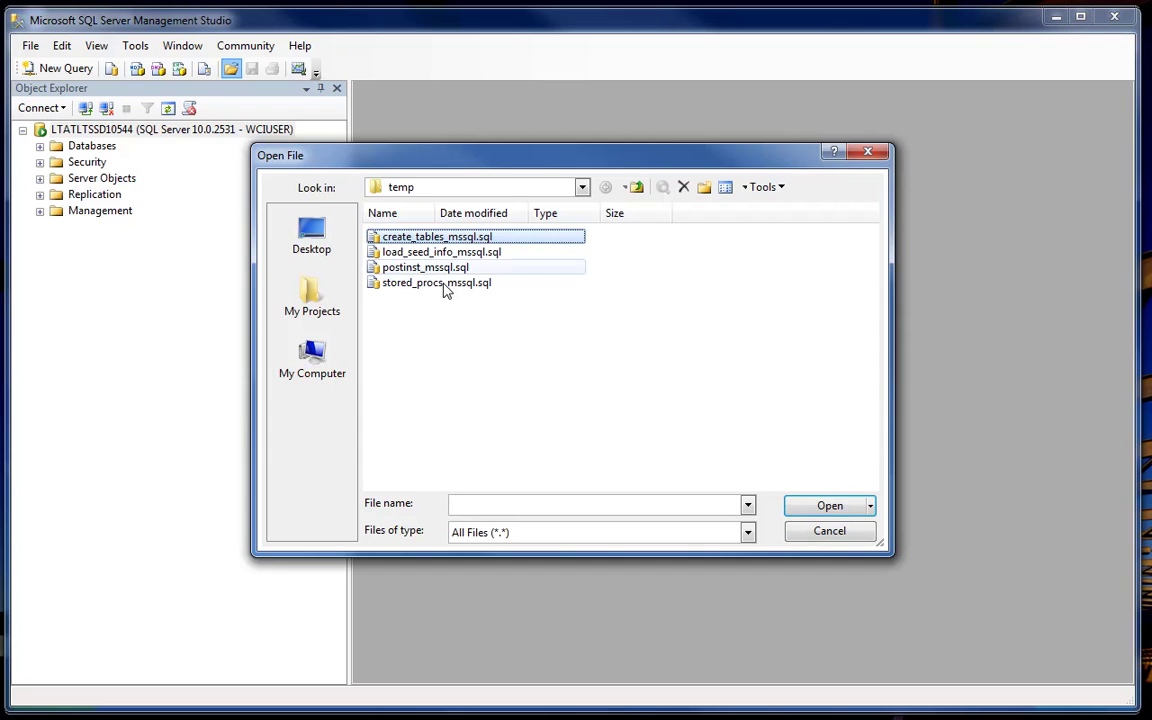
pyautogui.click(829, 505)
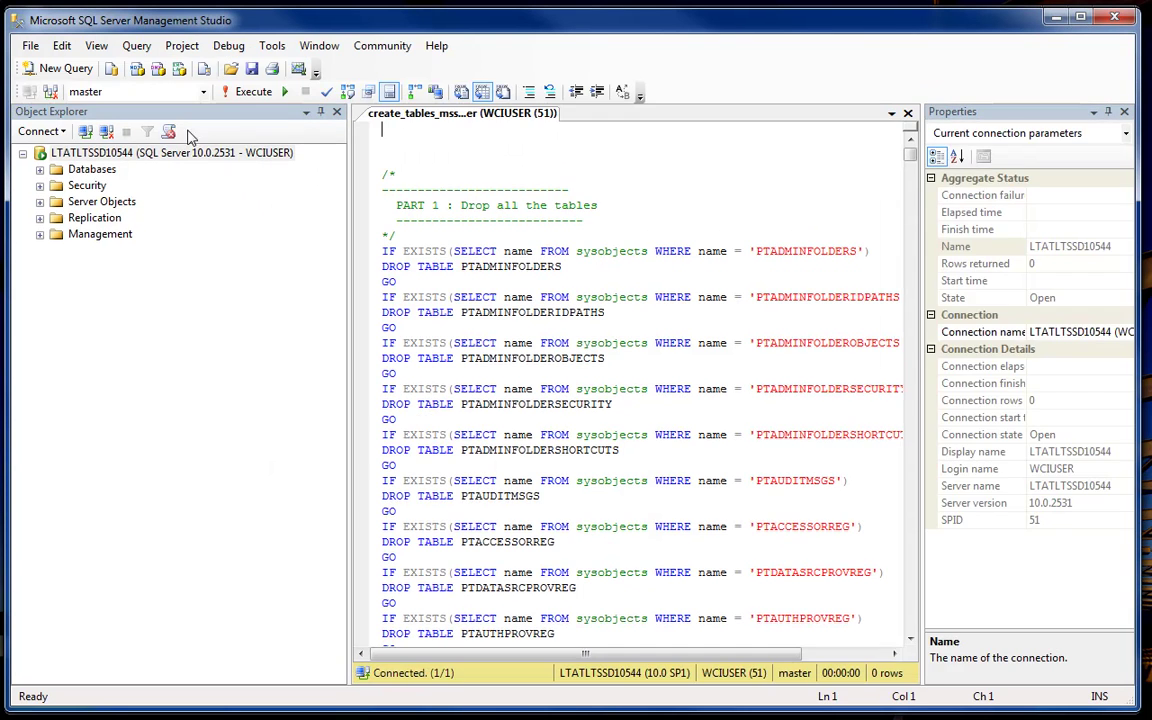
pyautogui.click(201, 92)
pyautogui.click(152, 160)
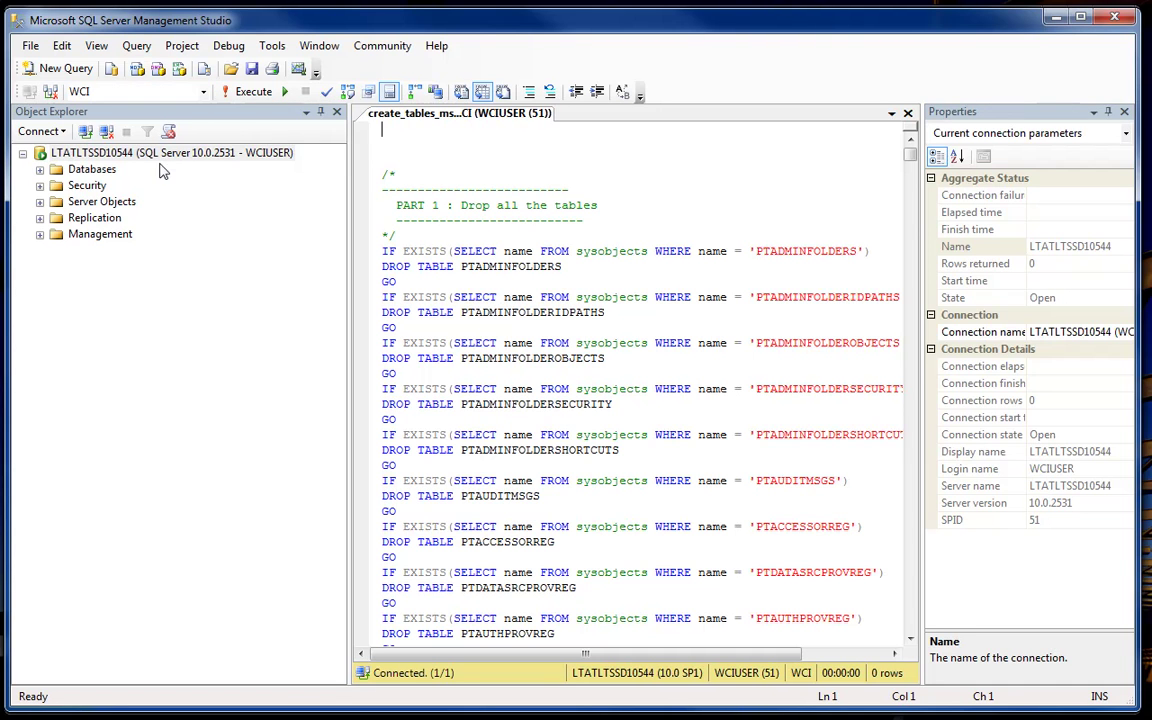
pyautogui.click(241, 98)
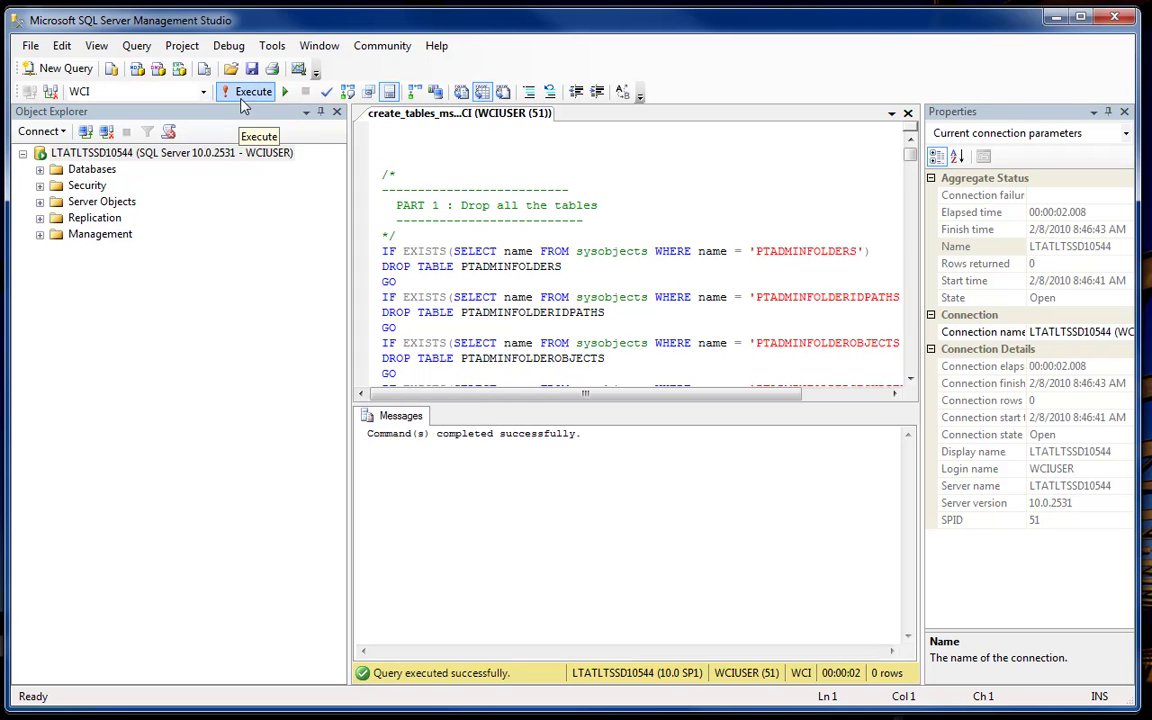
# - Open and execute load_seed_info_mssql.sql
pyautogui.click(231, 68)
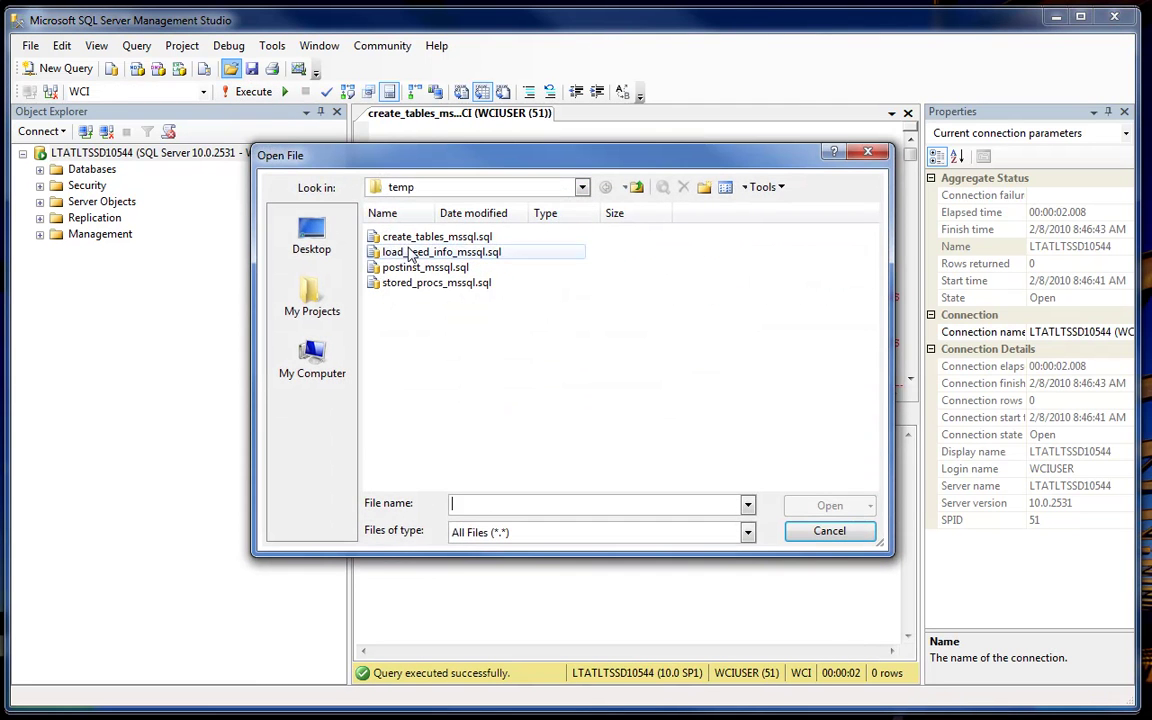
pyautogui.click(409, 255)
pyautogui.click(828, 506)
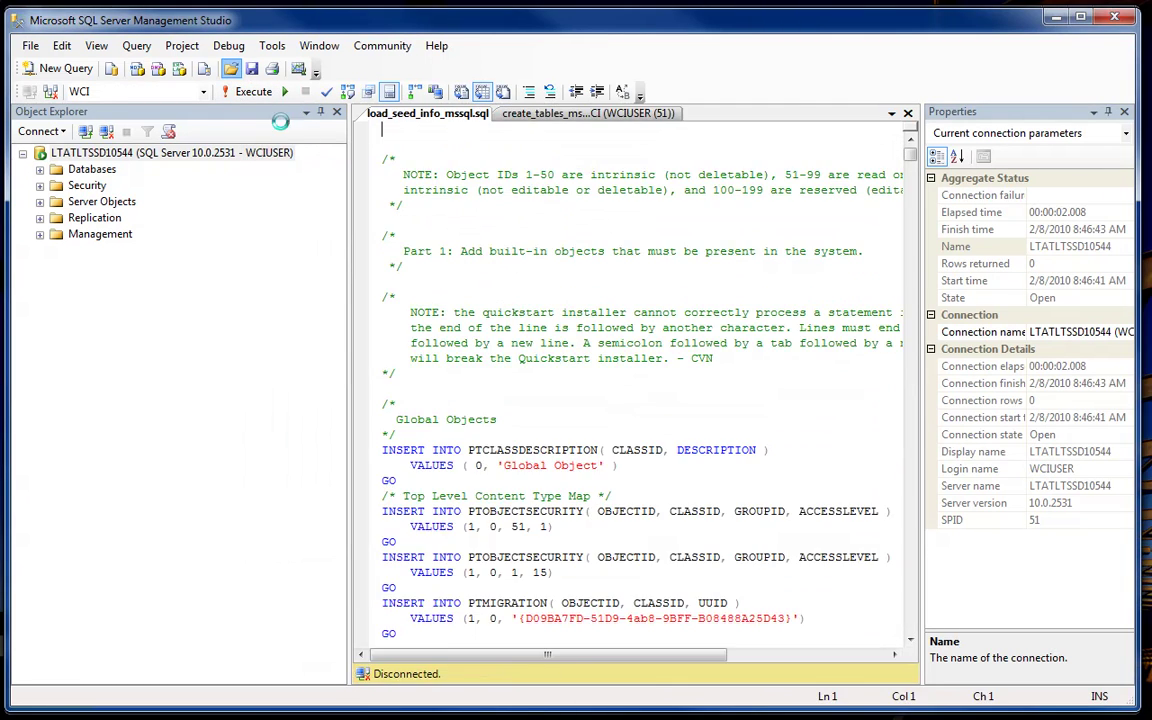
pyautogui.click(256, 93)
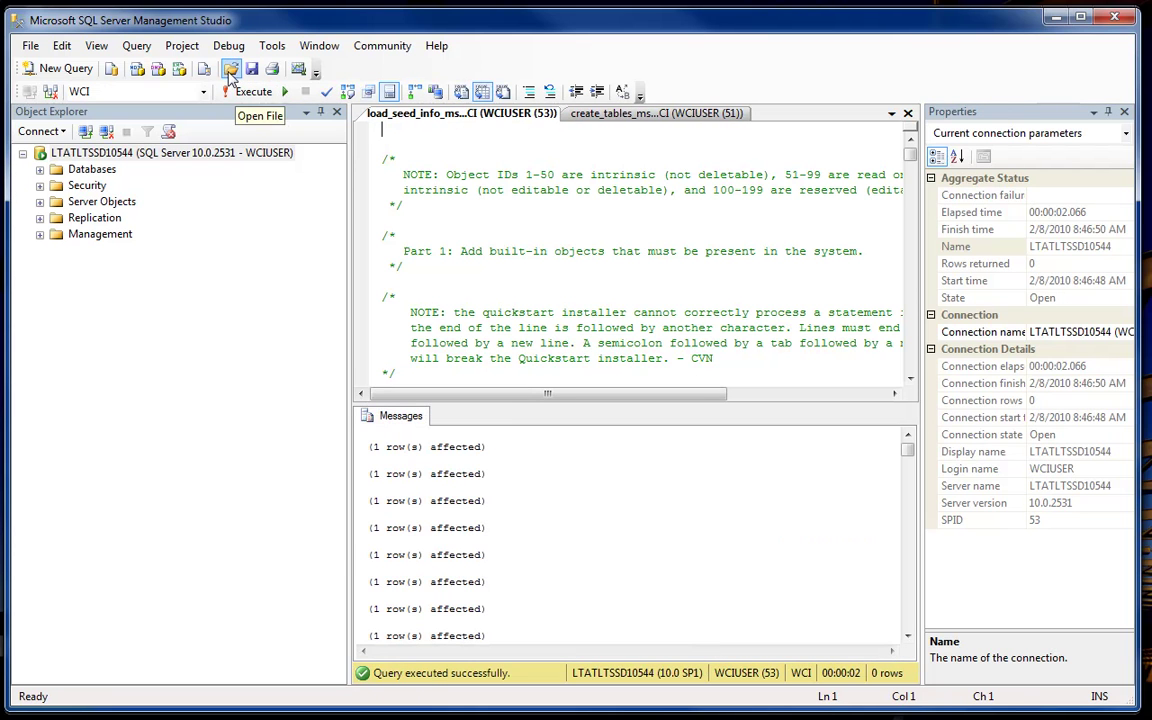
# - Open and execute postinst_mssql.sql
pyautogui.click(230, 70)
pyautogui.click(424, 267)
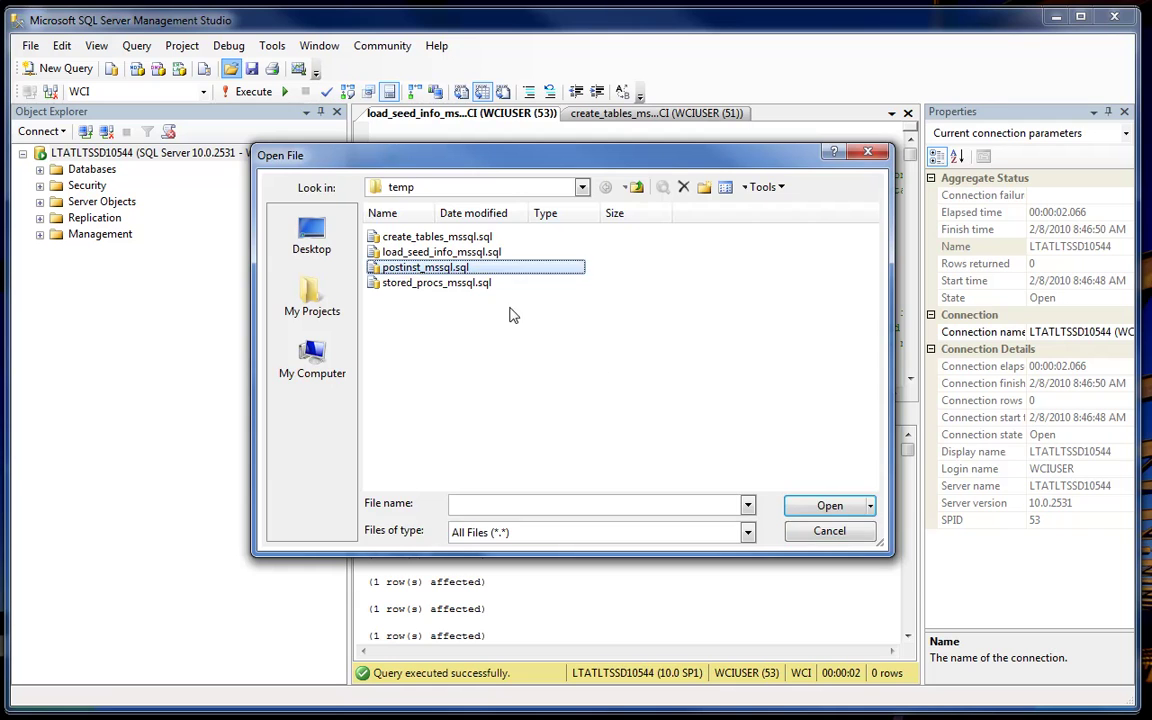
pyautogui.click(829, 506)
pyautogui.click(237, 92)
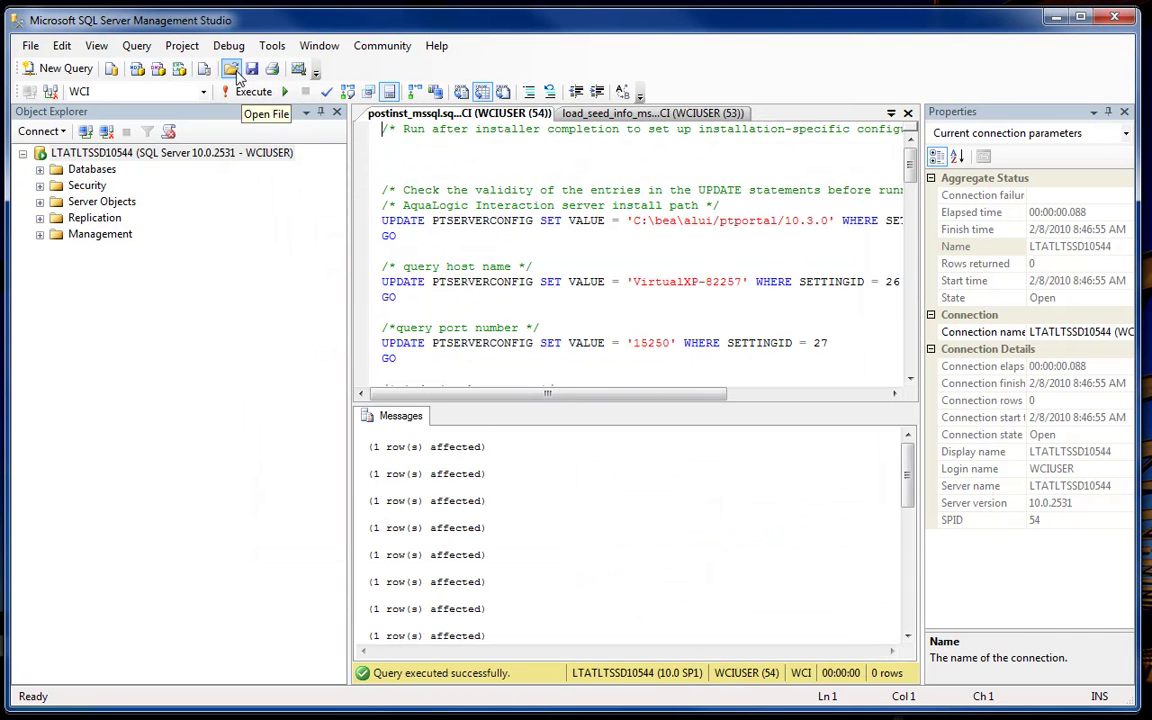
# - Open and execute stored_procs_mssql.sql
pyautogui.click(231, 70)
pyautogui.click(436, 282)
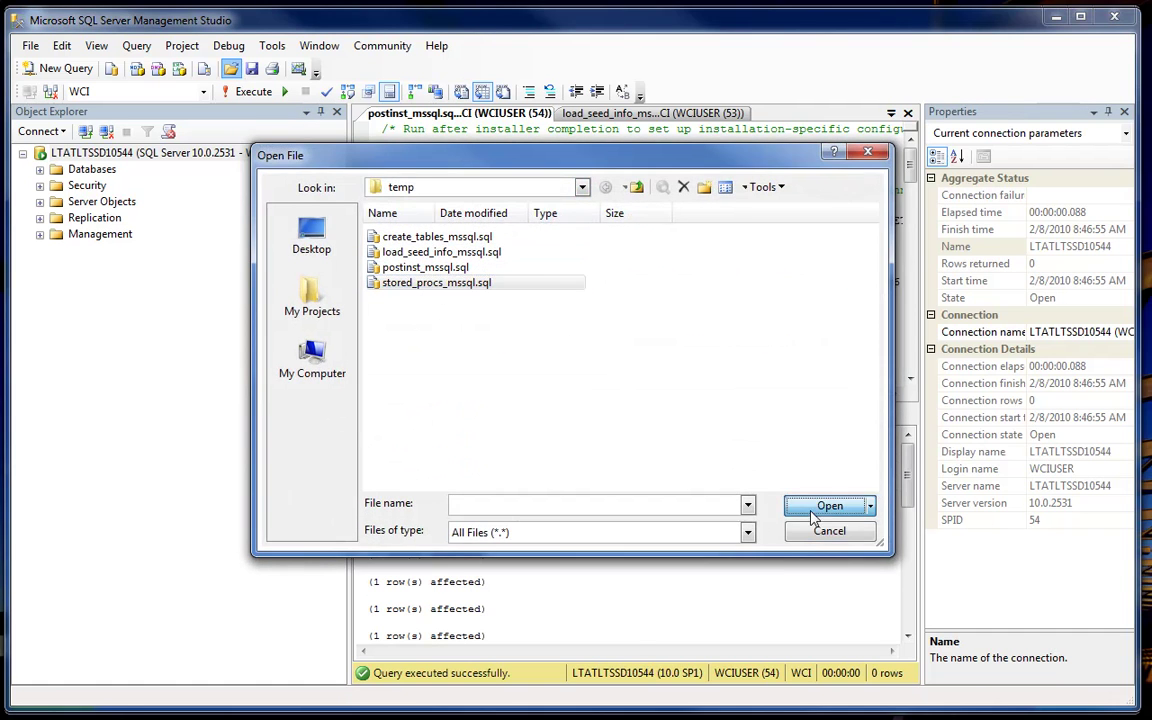
pyautogui.click(829, 506)
pyautogui.click(252, 92)
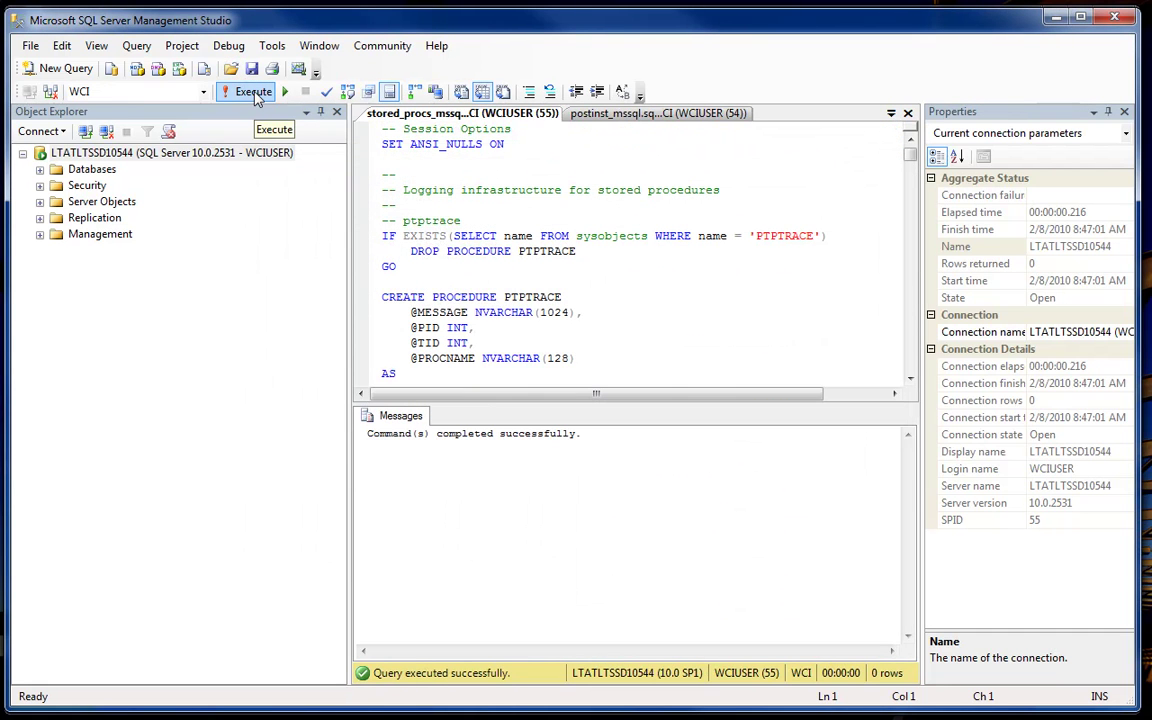
# - Expand Databases > WCI > Tables to review the portal tables, then collapse them
pyautogui.click(40, 169)
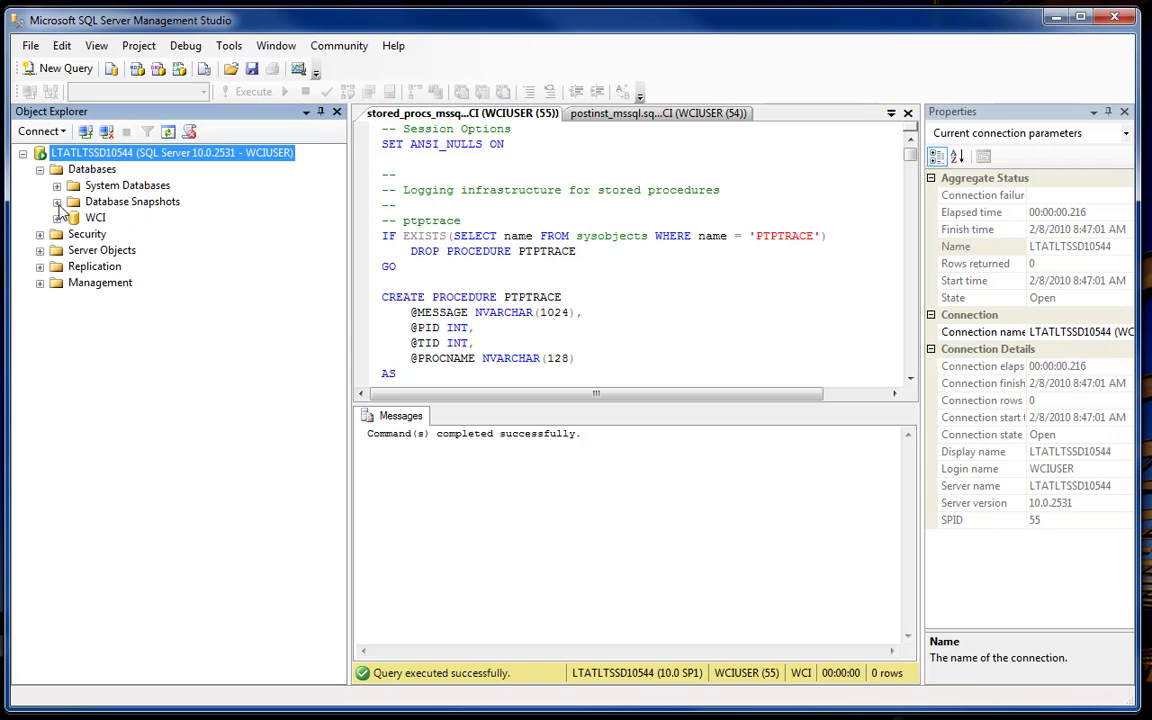
pyautogui.click(57, 218)
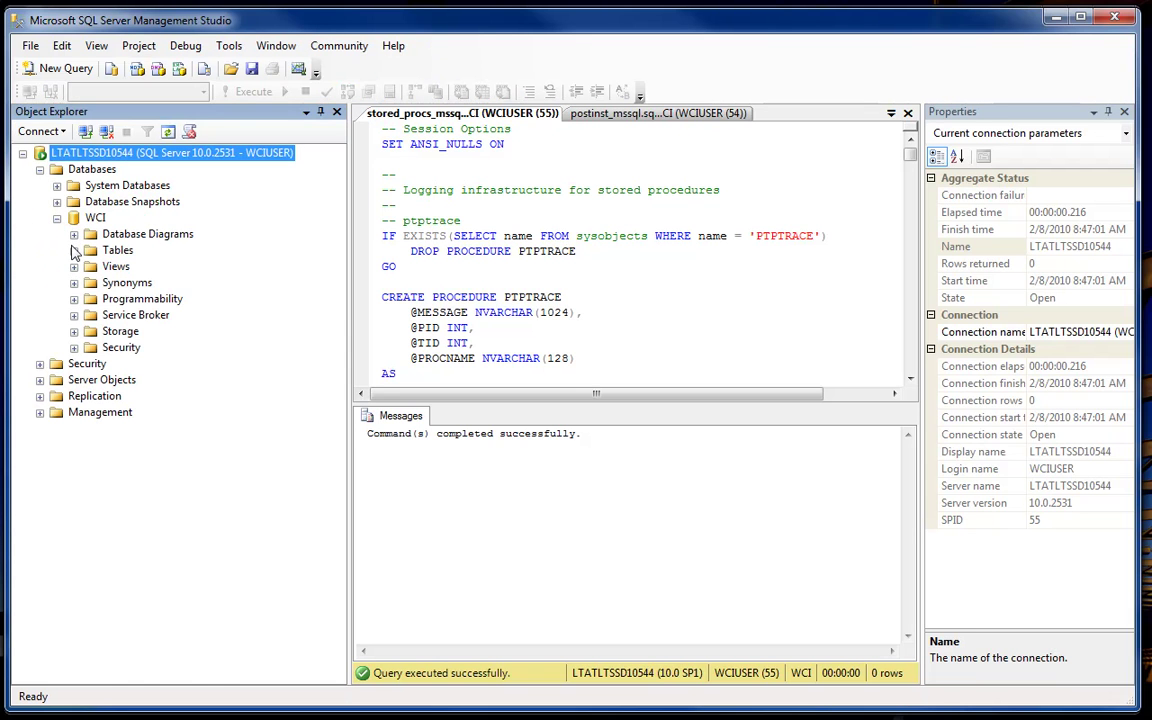
pyautogui.click(74, 250)
pyautogui.moveTo(338, 220)
pyautogui.mouseDown()
pyautogui.moveTo(337, 424)
pyautogui.moveTo(350, 216)
pyautogui.mouseUp()
pyautogui.scroll(1, 350, 216)
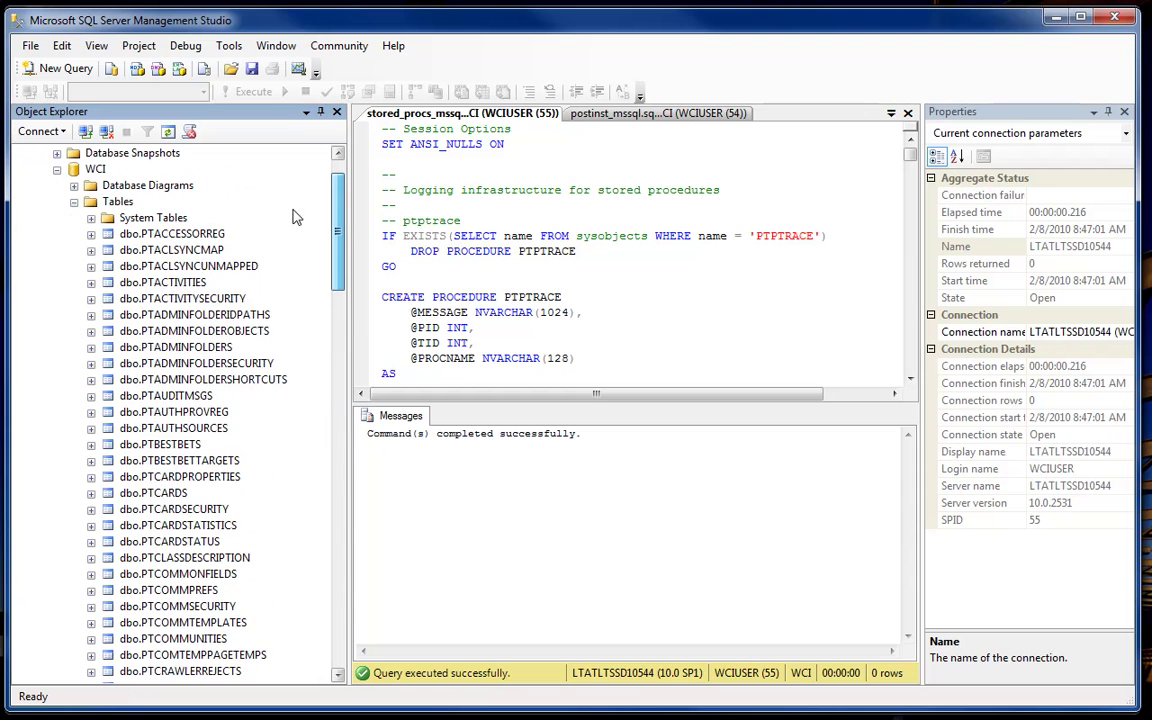
pyautogui.click(74, 198)
pyautogui.click(57, 215)
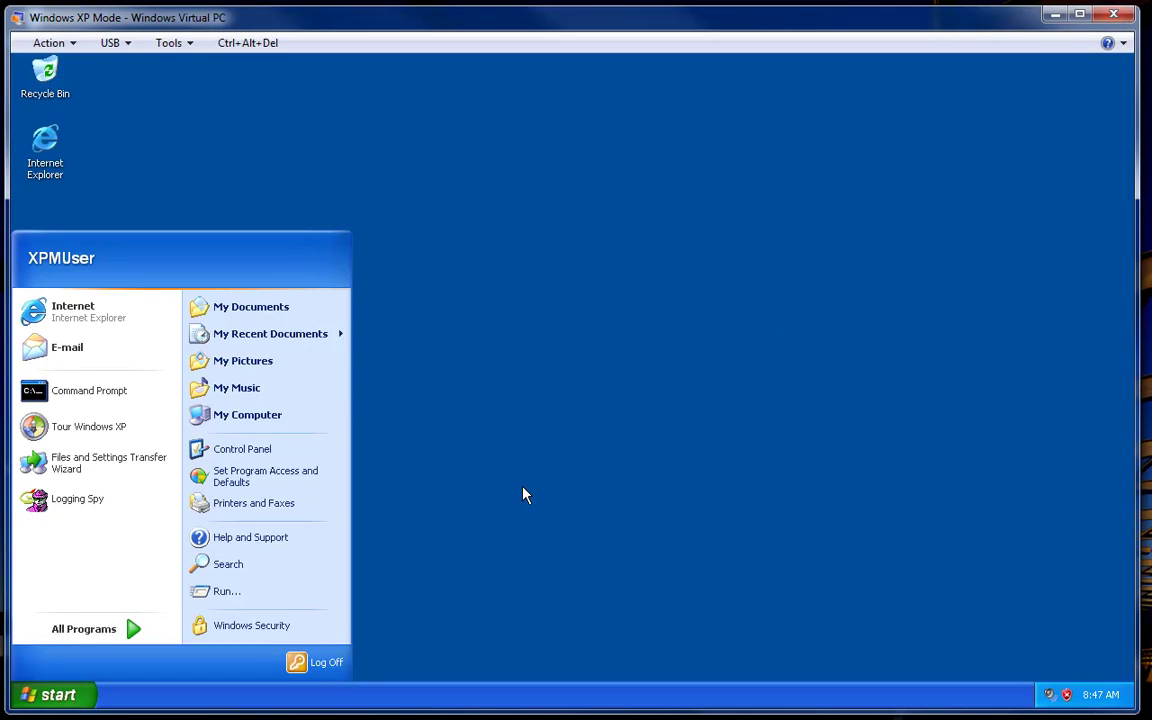
# - Browse My Computer to C:\bea\alui\ptportal\10.3.0\sql\mssql
pyautogui.click(399, 545)
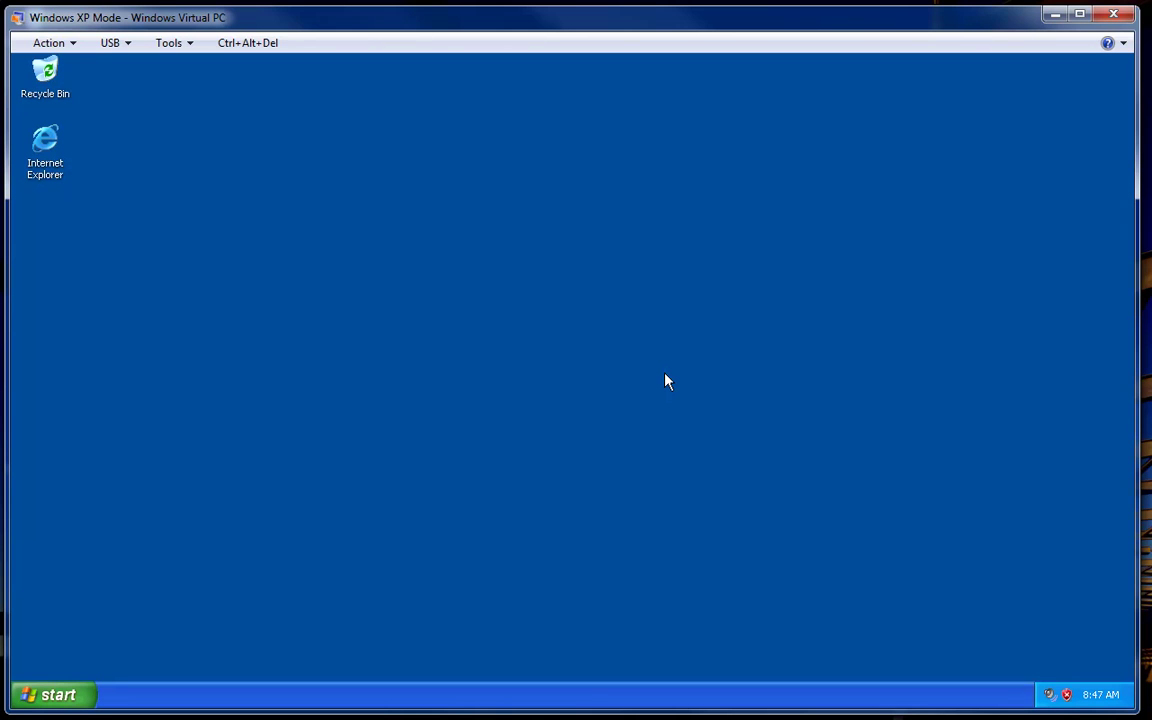
pyautogui.click(85, 695)
pyautogui.click(256, 418)
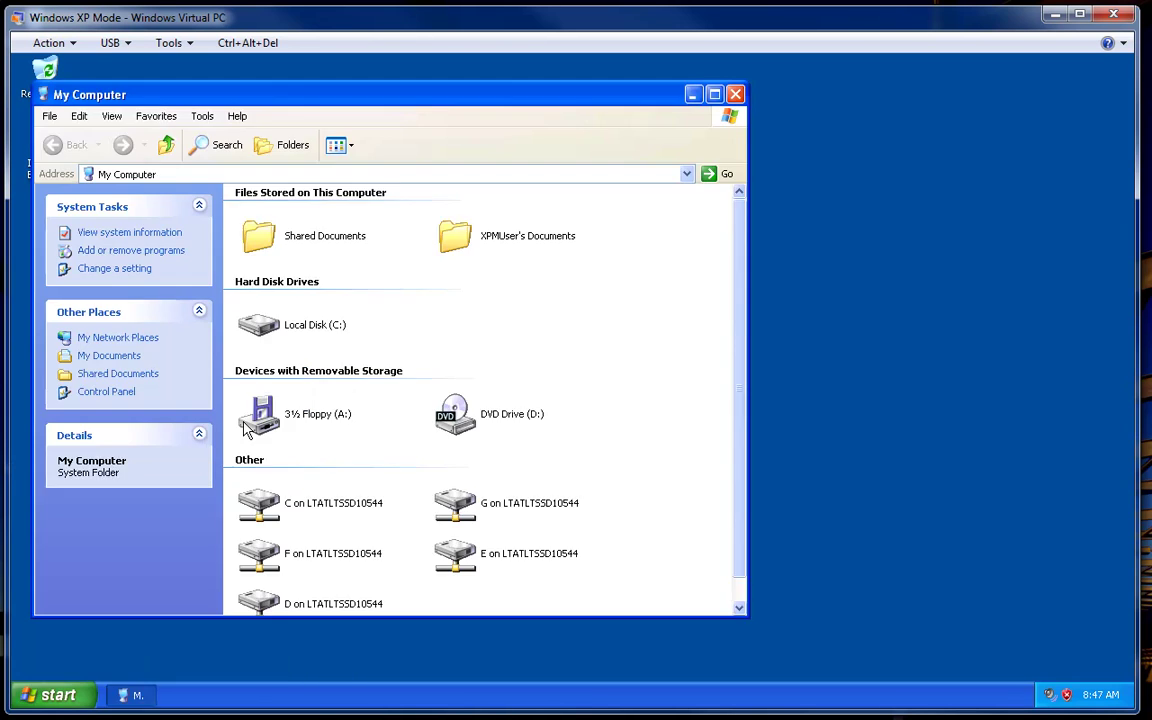
pyautogui.doubleClick(305, 322)
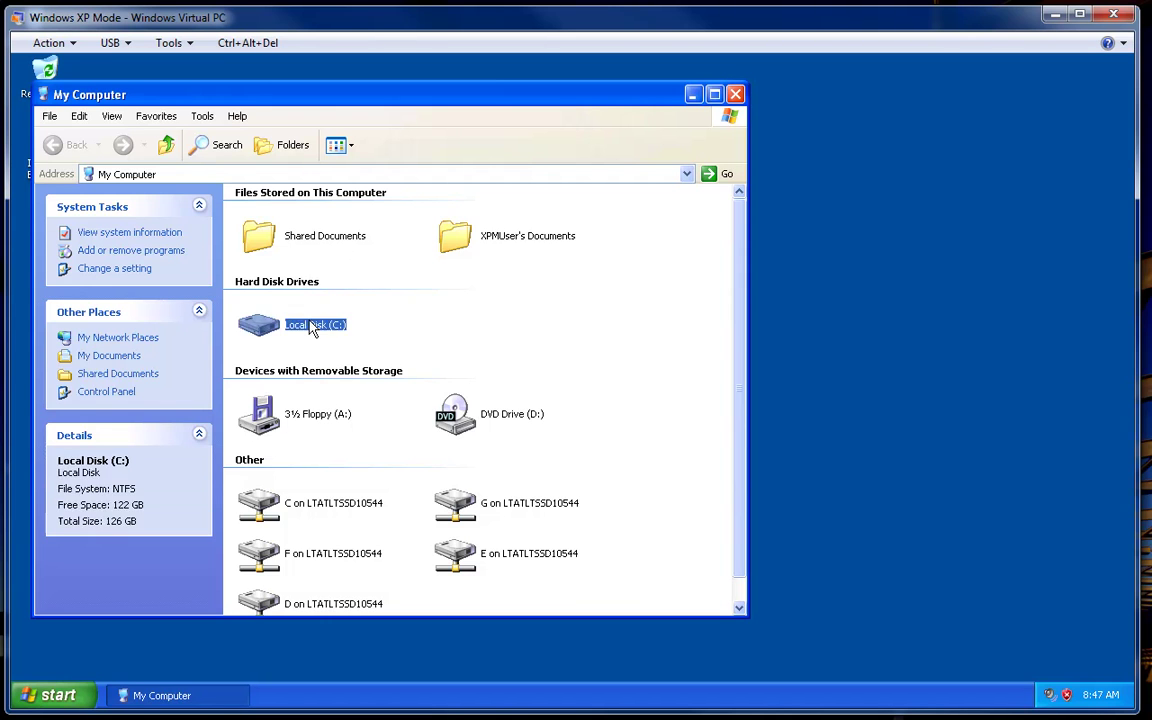
pyautogui.click(445, 210)
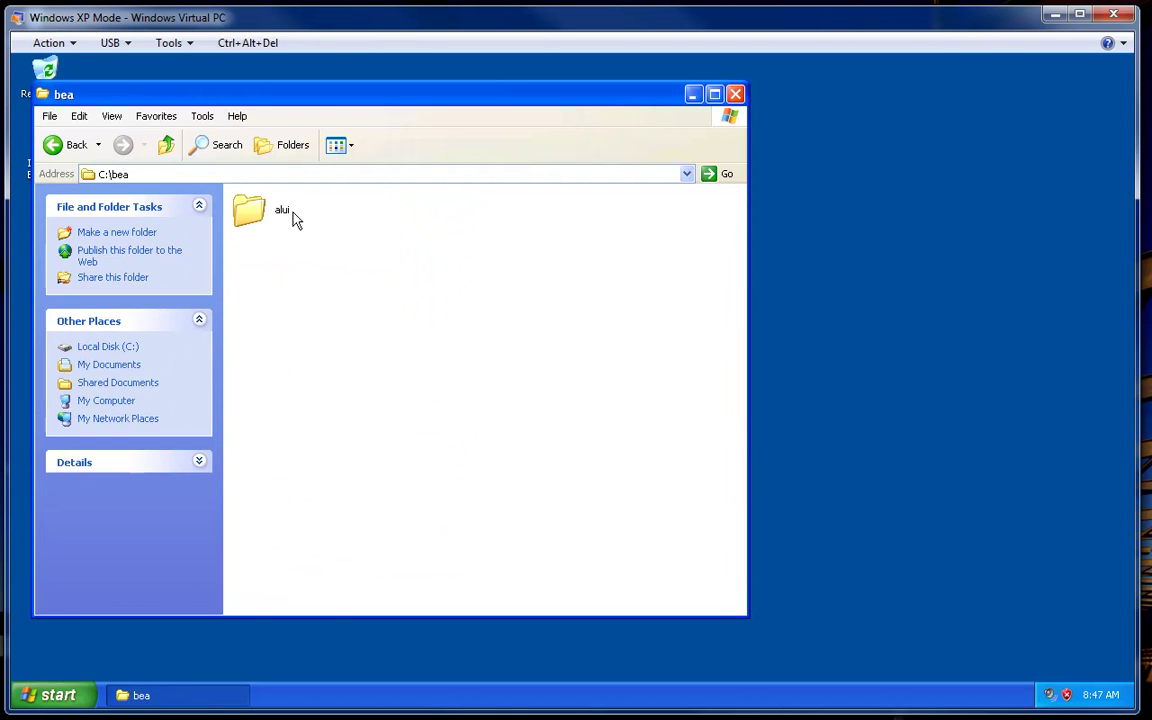
pyautogui.doubleClick(287, 216)
pyautogui.doubleClick(444, 410)
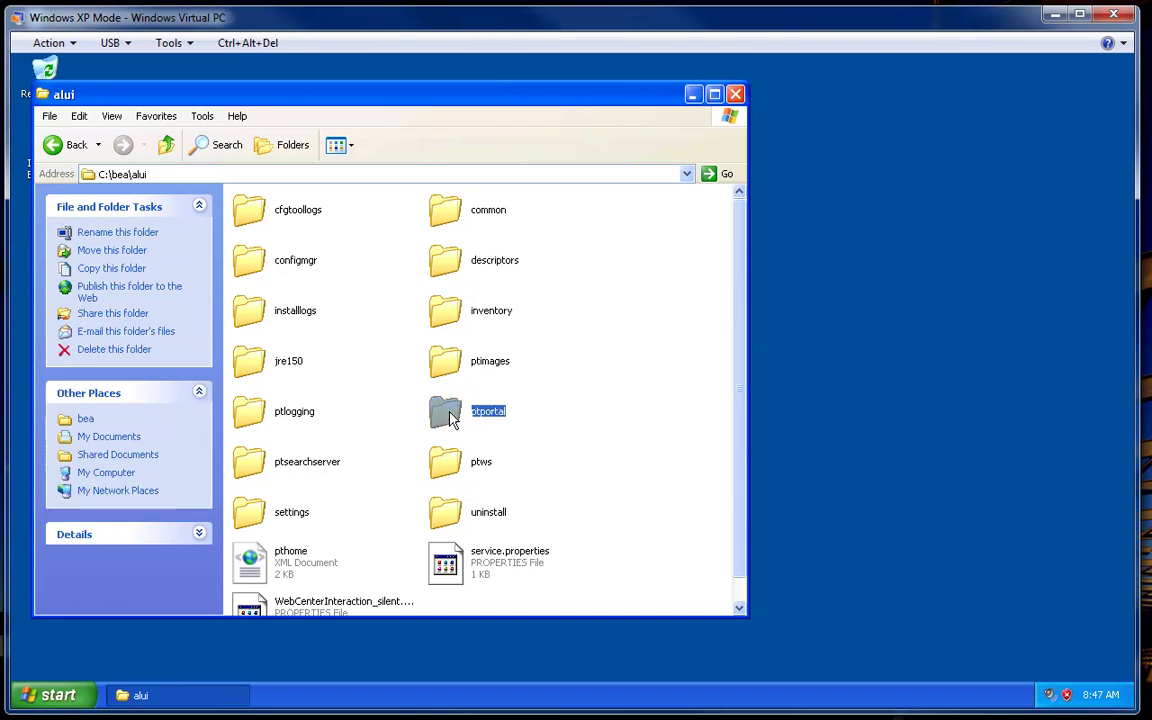
pyautogui.doubleClick(257, 222)
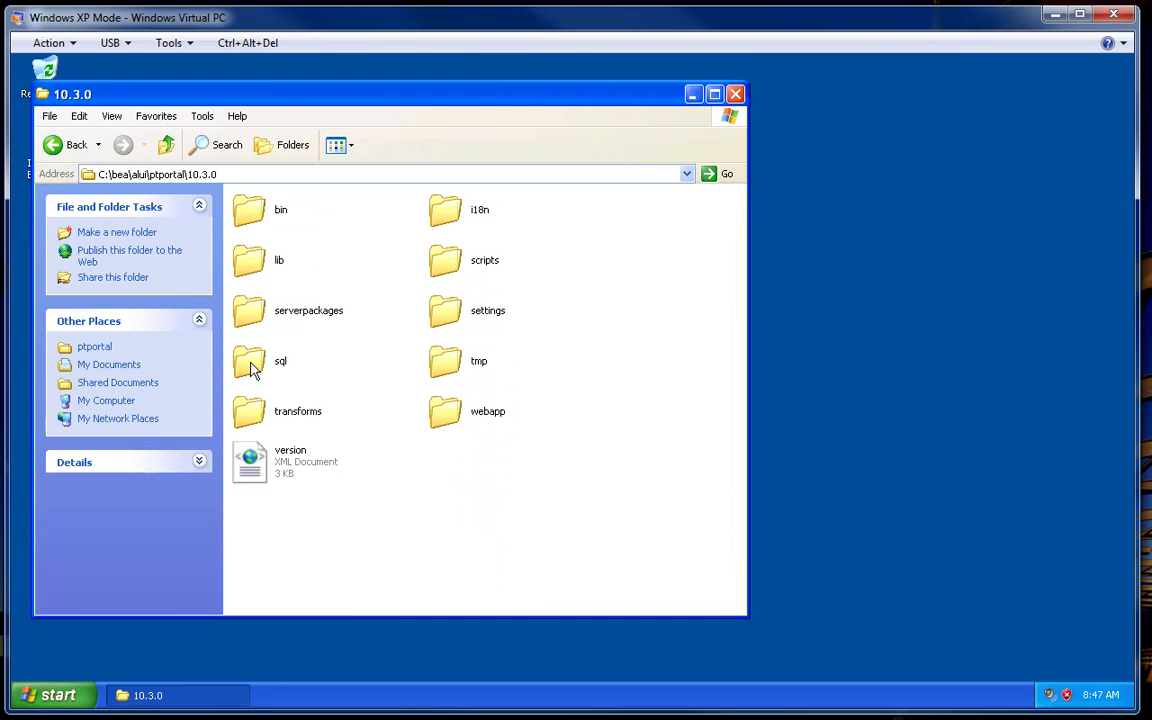
pyautogui.doubleClick(250, 362)
pyautogui.doubleClick(445, 209)
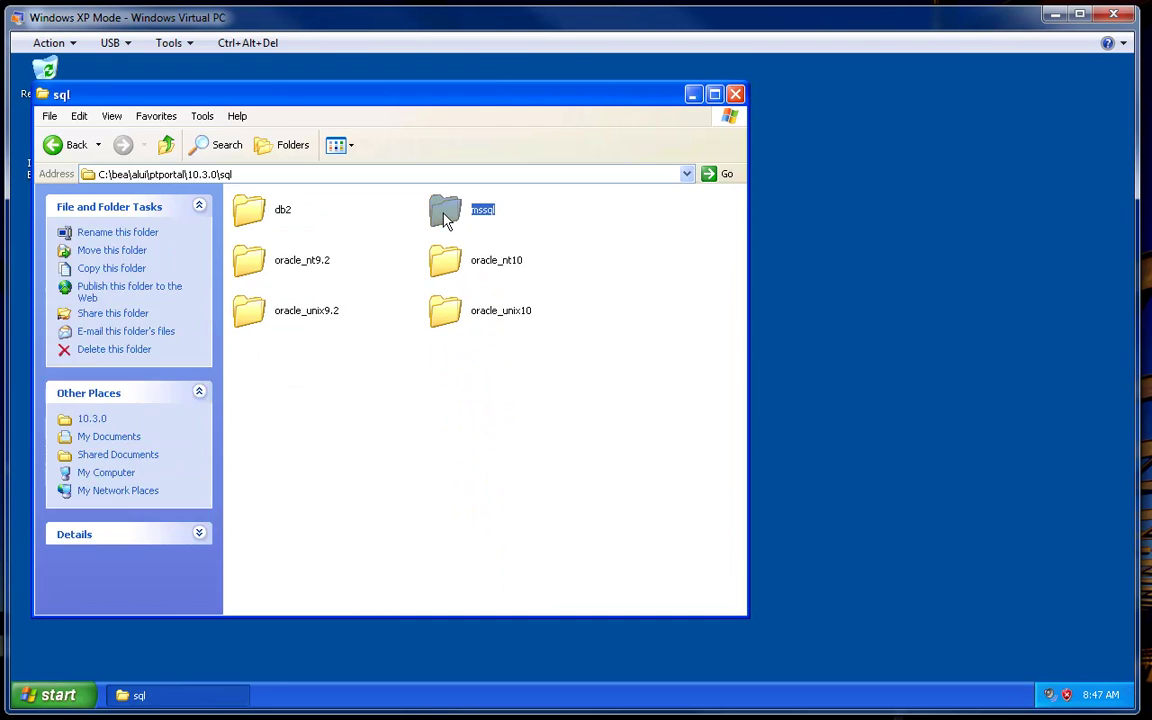
# - Select create_tables, load_seed_info, stored_procs and postinst scripts, then close the folder
pyautogui.moveTo(645, 546); pyautogui.dragTo(323, 182)
pyautogui.click(696, 305)
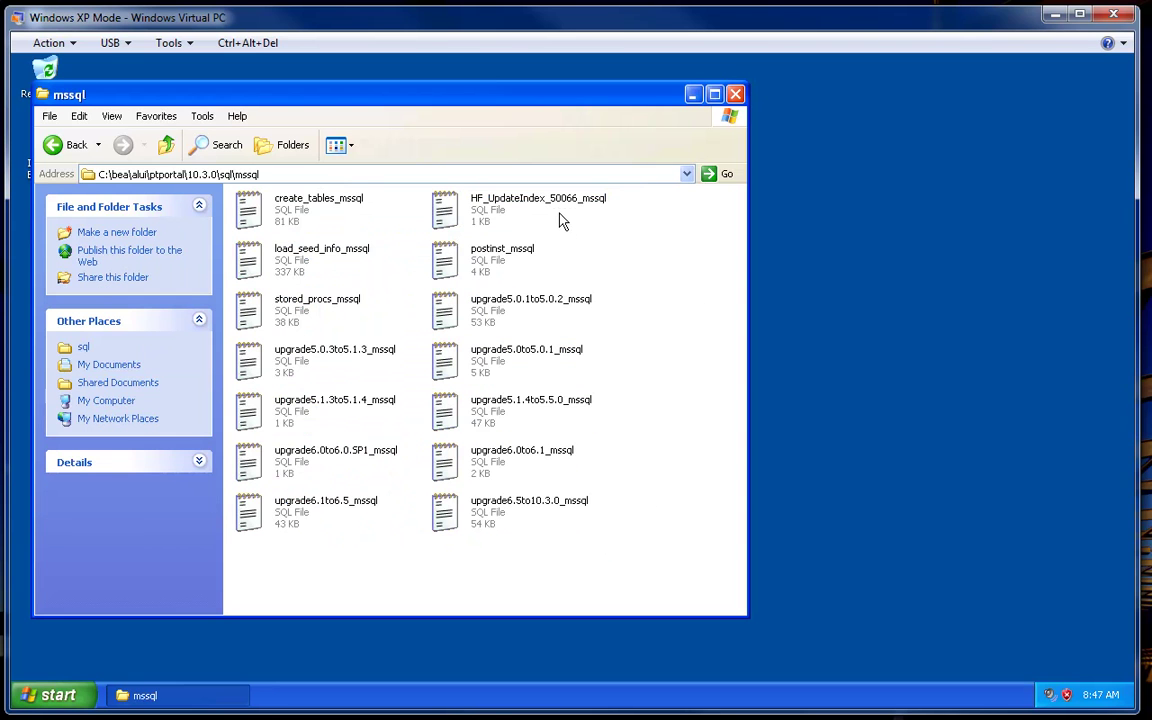
pyautogui.click(300, 212)
pyautogui.keyDown('ctrl'); pyautogui.click(352, 257); pyautogui.keyUp('ctrl')
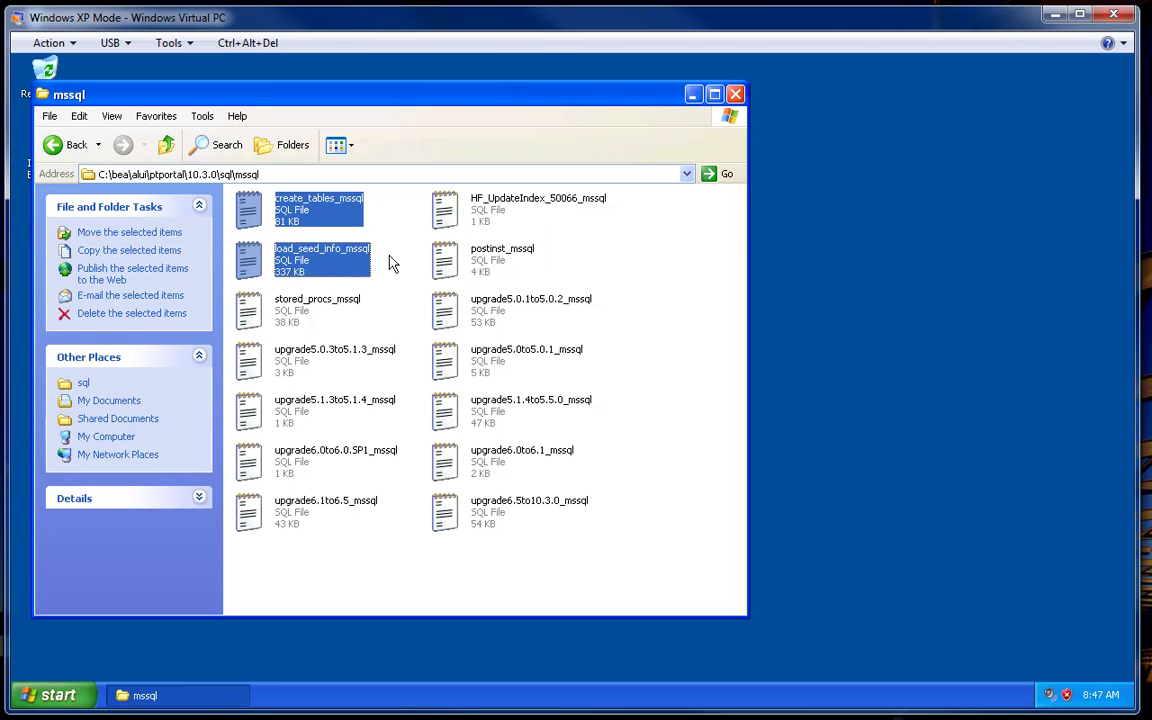
pyautogui.keyDown('ctrl'); pyautogui.click(320, 309); pyautogui.keyUp('ctrl')
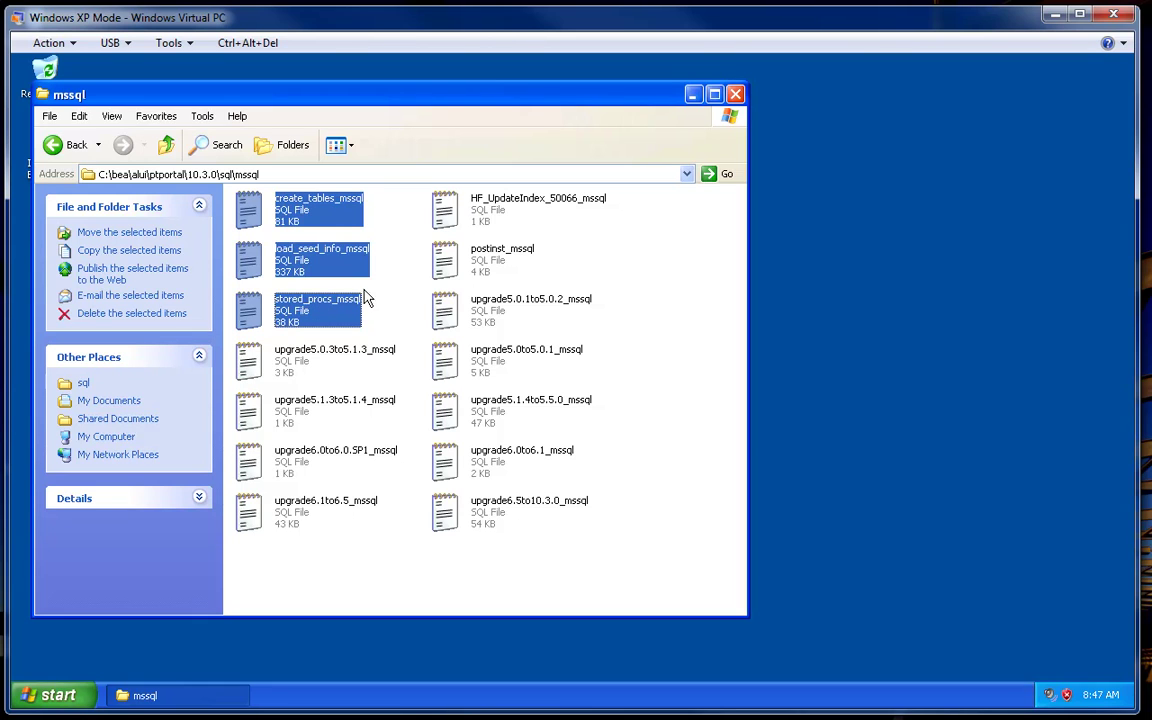
pyautogui.keyDown('ctrl'); pyautogui.click(453, 268); pyautogui.keyUp('ctrl')
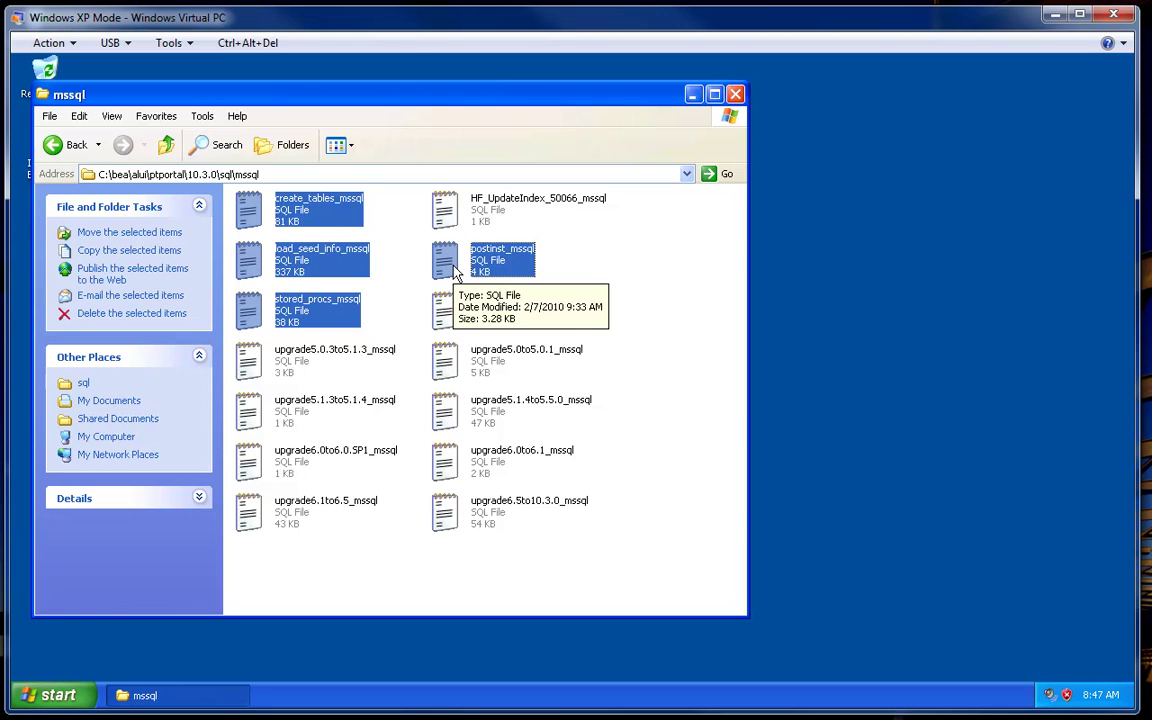
pyautogui.click(735, 94)
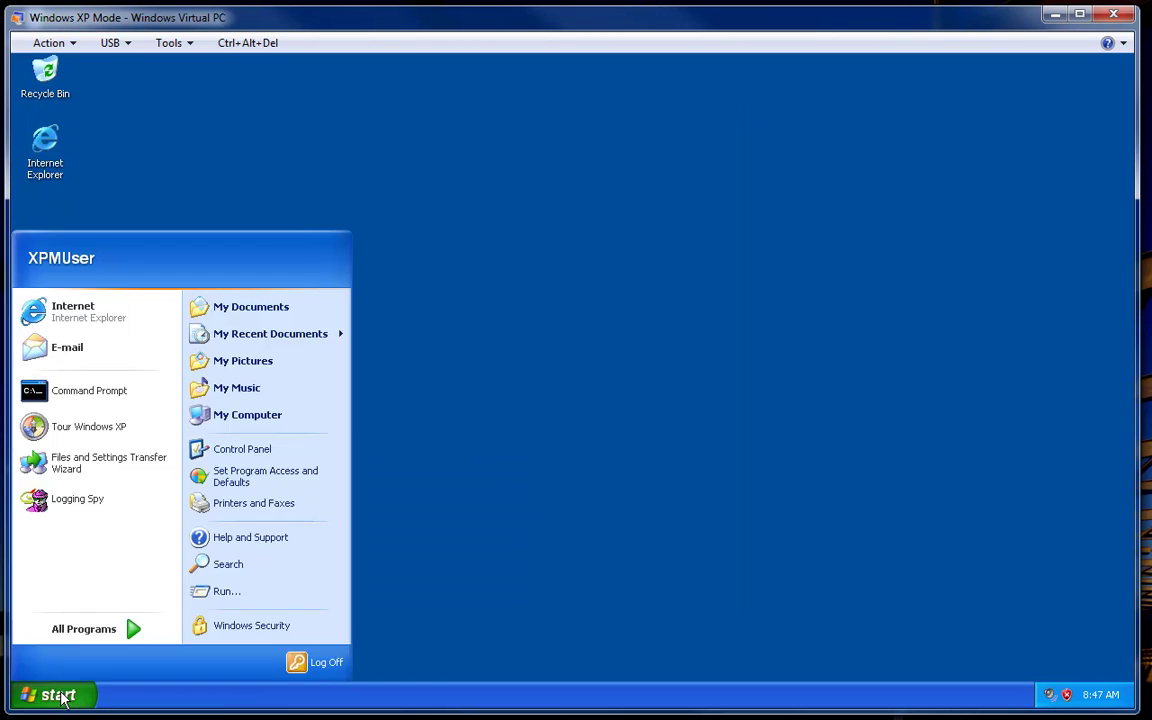
# - Launch Services from Control Panel's Administrative Tools
pyautogui.click(98, 312)
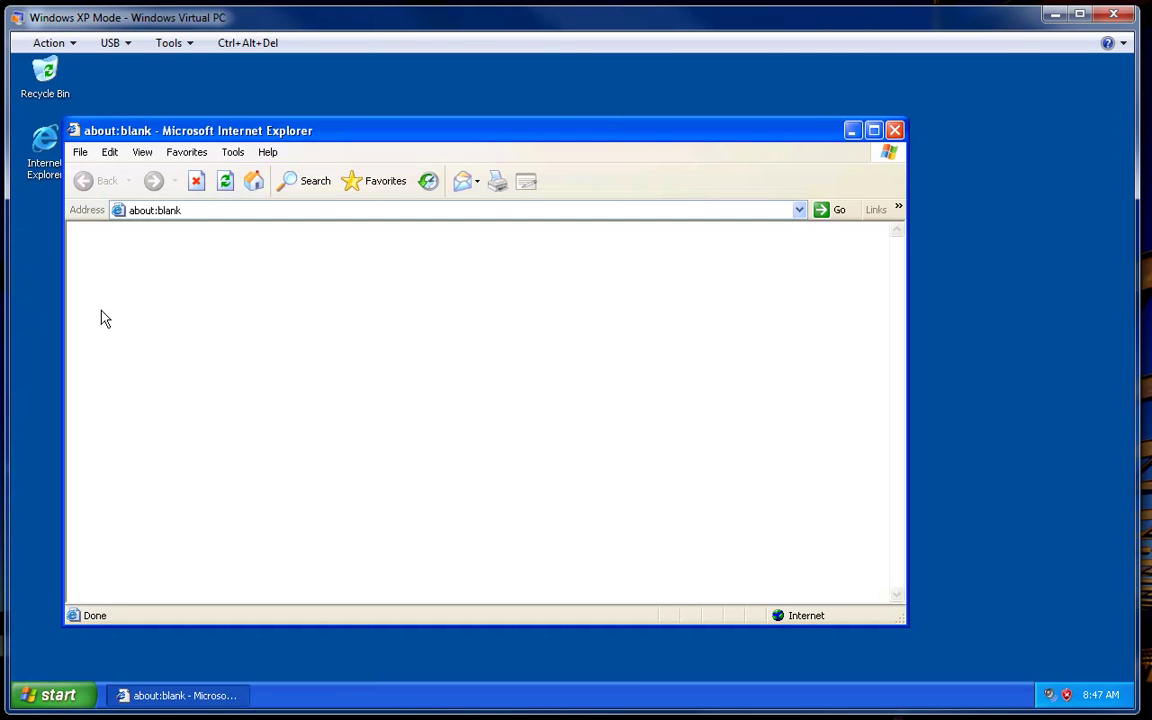
pyautogui.click(40, 697)
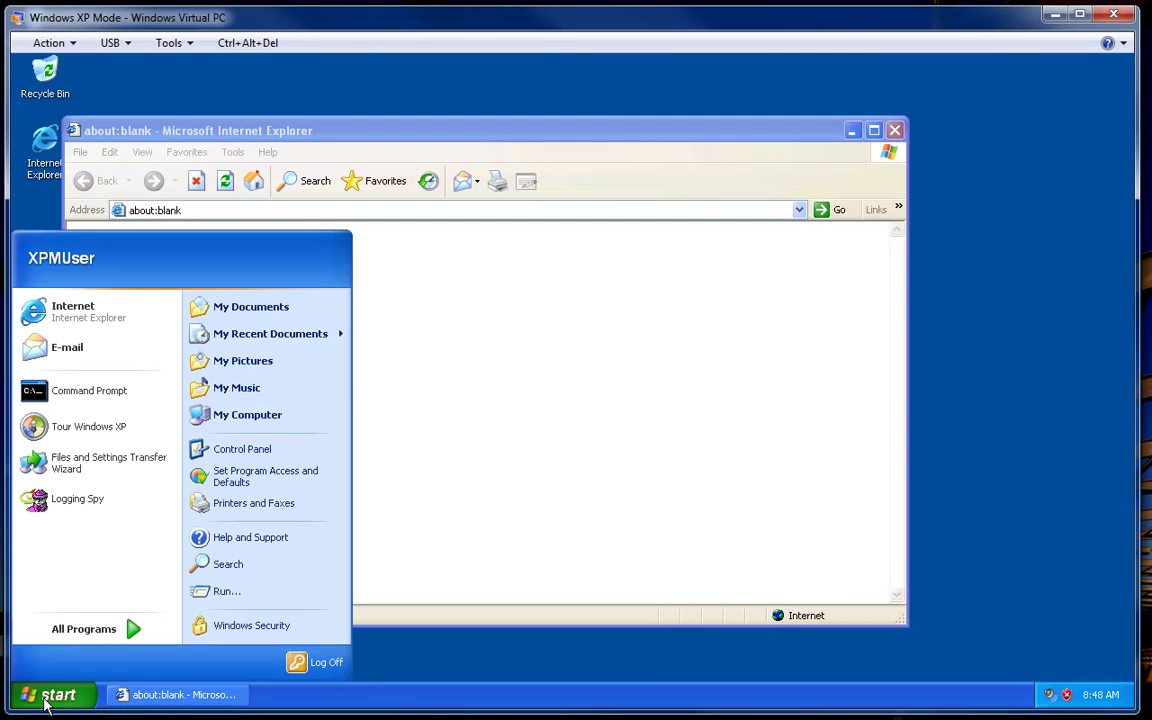
pyautogui.click(236, 449)
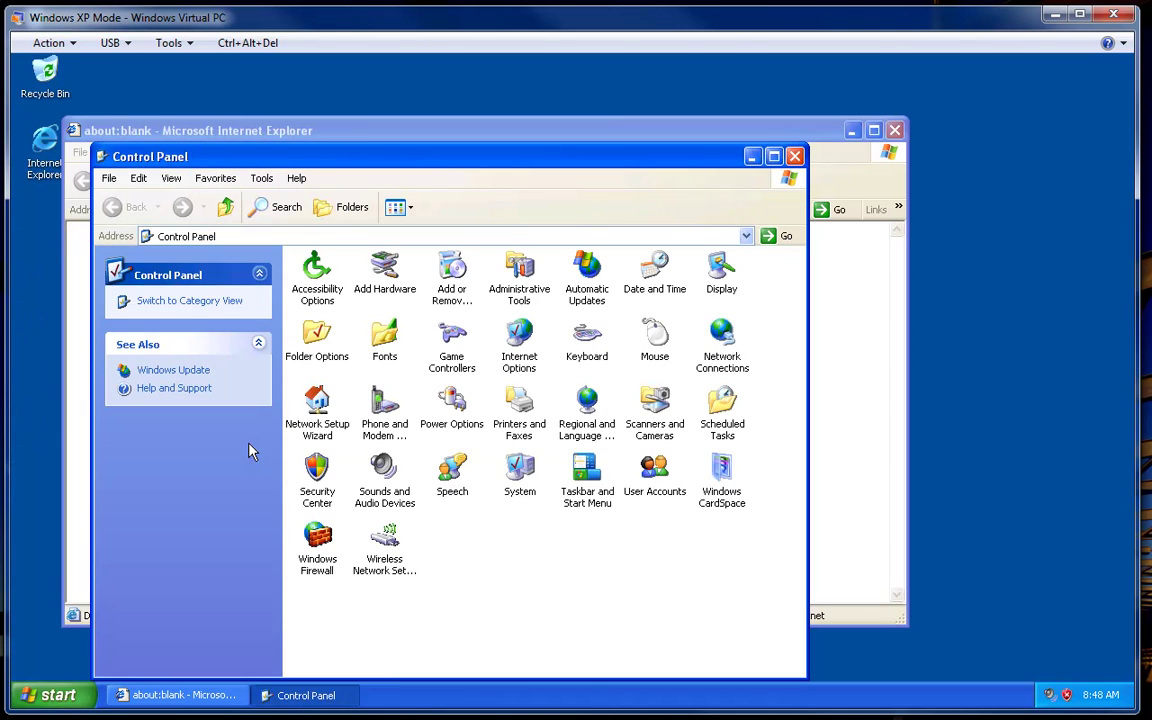
pyautogui.doubleClick(519, 268)
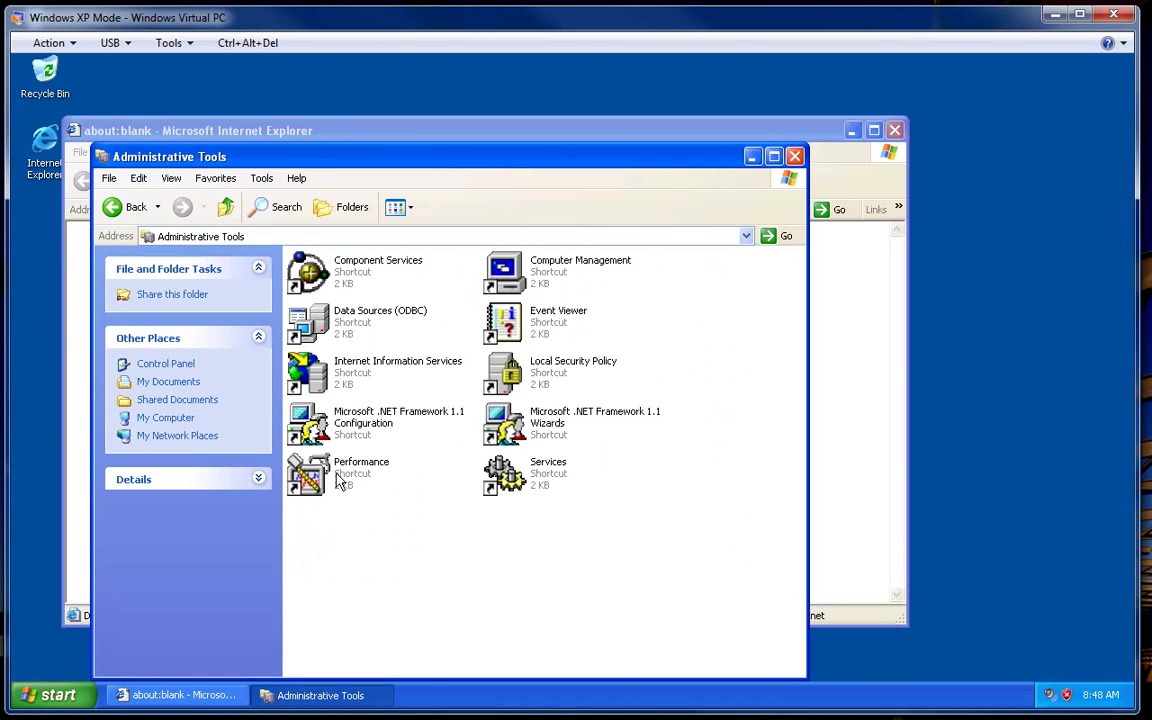
pyautogui.click(519, 478)
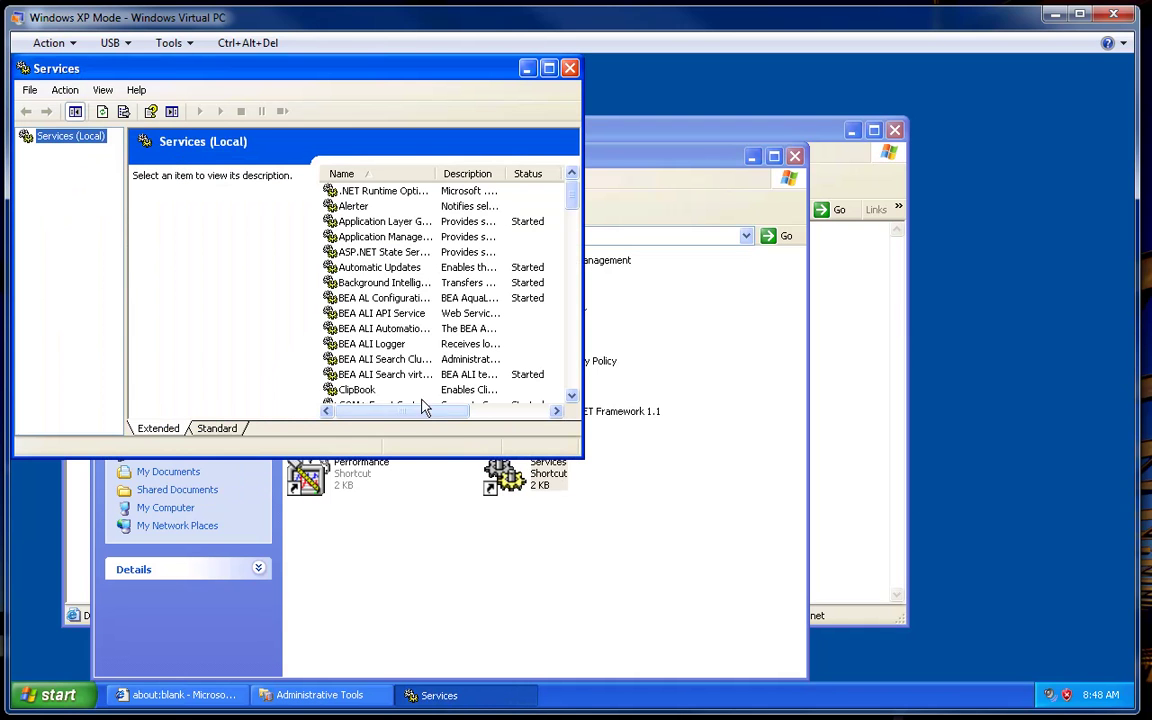
# - Enlarge the Services window to show startup types and start the BEA ALI API Service
pyautogui.click(340, 296)
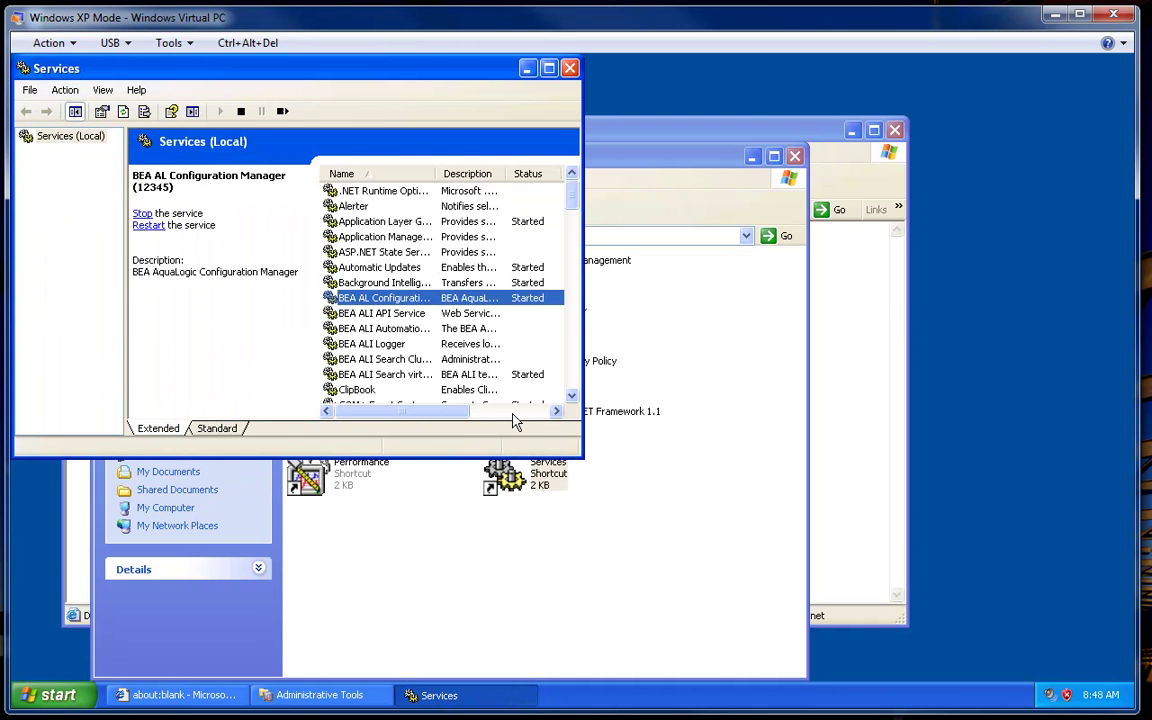
pyautogui.moveTo(577, 456); pyautogui.dragTo(927, 652)
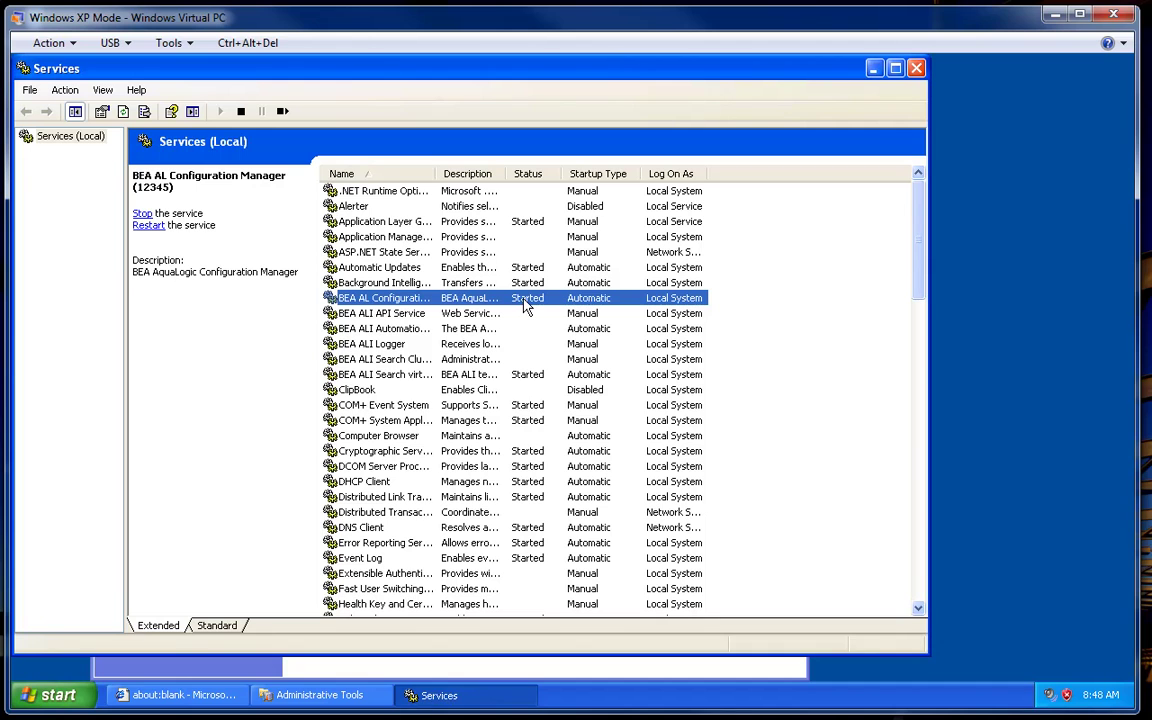
pyautogui.click(377, 316)
pyautogui.click(140, 199)
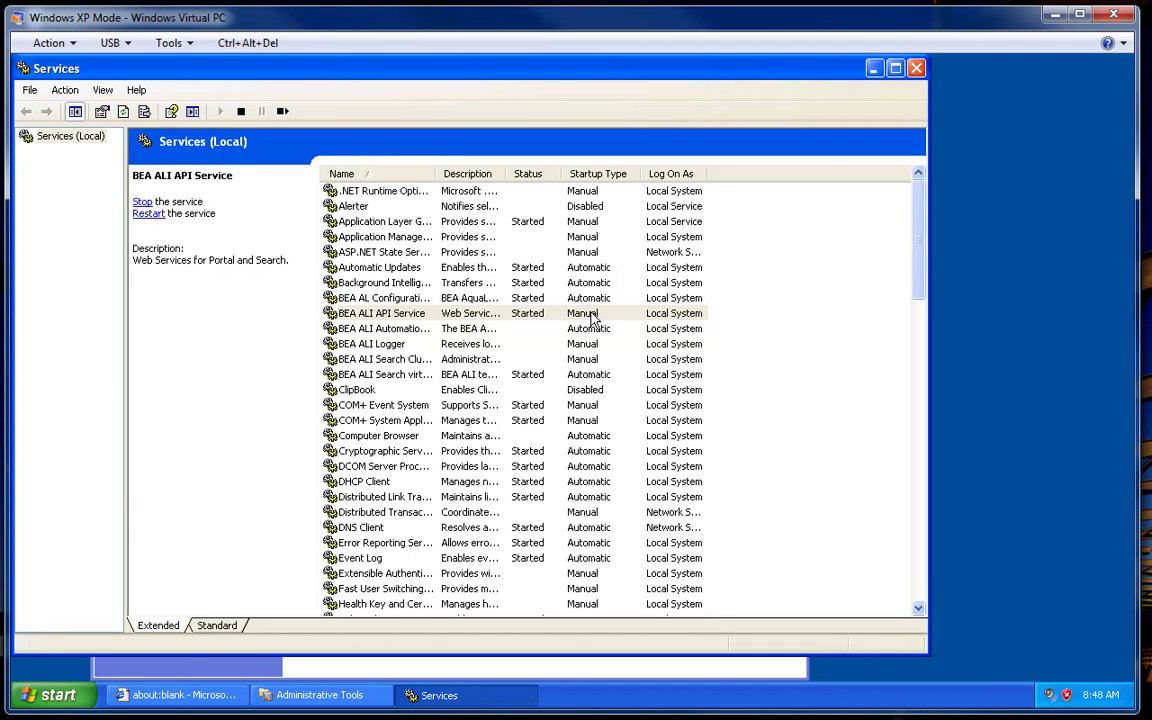
pyautogui.click(590, 316)
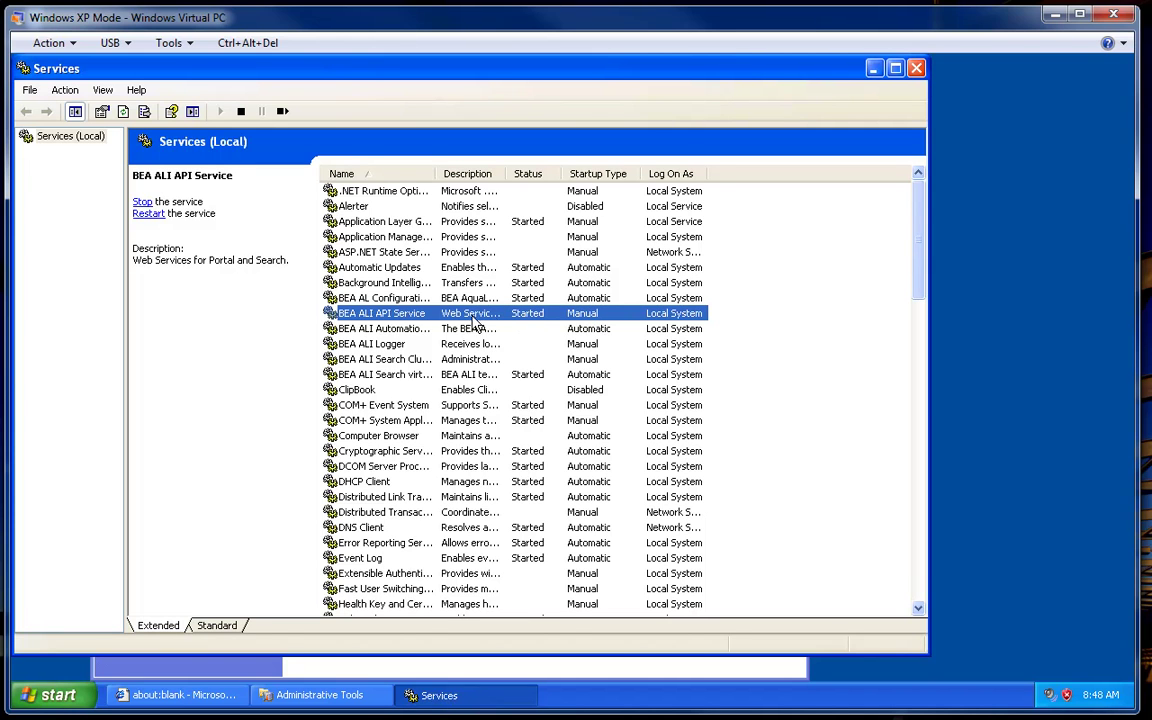
# - Set the BEA ALI API Service startup type to Automatic
pyautogui.doubleClick(390, 313)
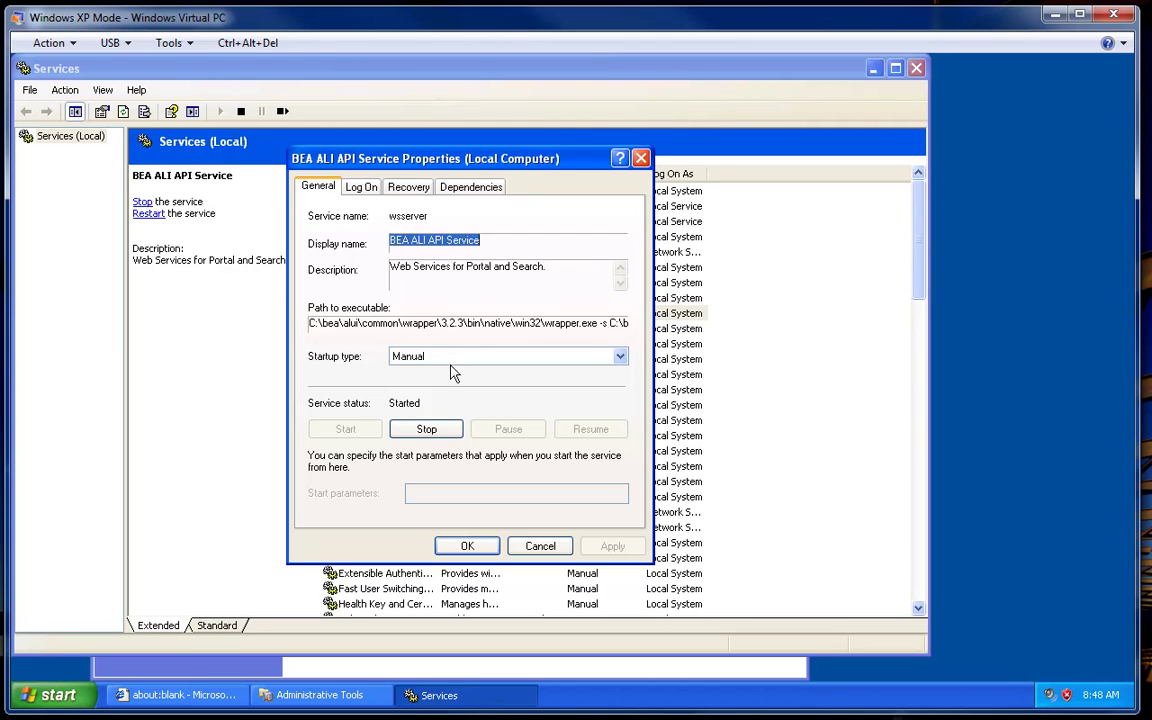
pyautogui.click(445, 358)
pyautogui.click(442, 371)
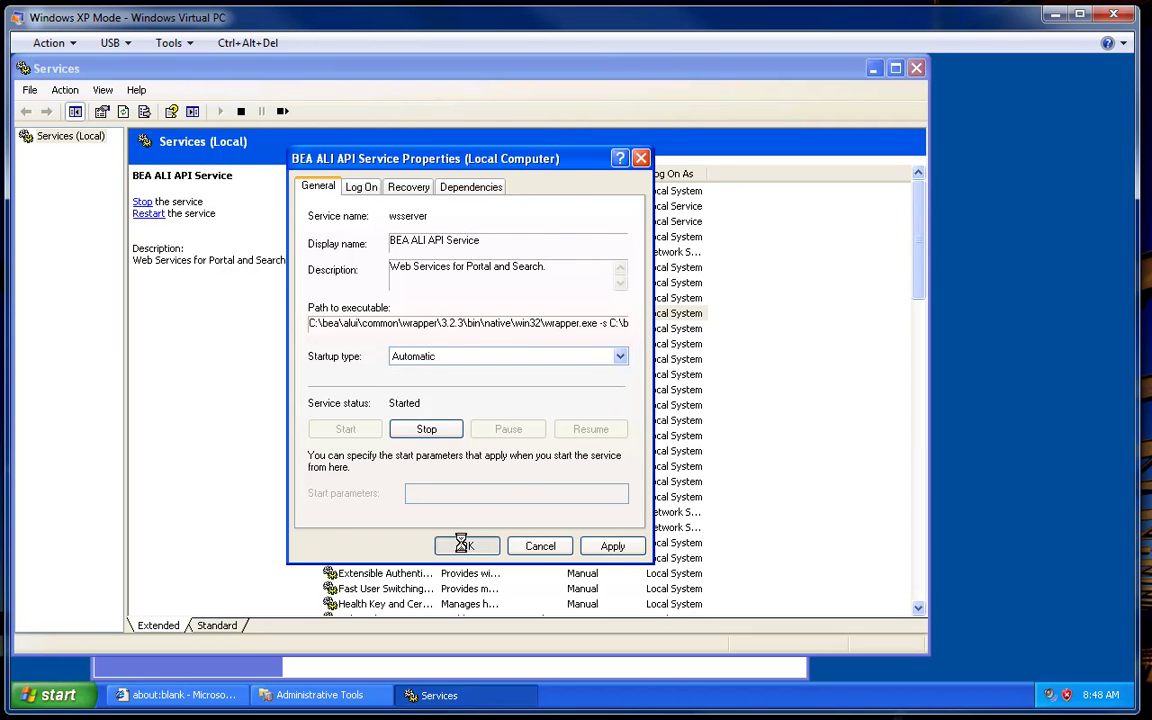
pyautogui.click(467, 545)
# - Start the BEA ALI Automation Service from its properties and close them
pyautogui.click(408, 331)
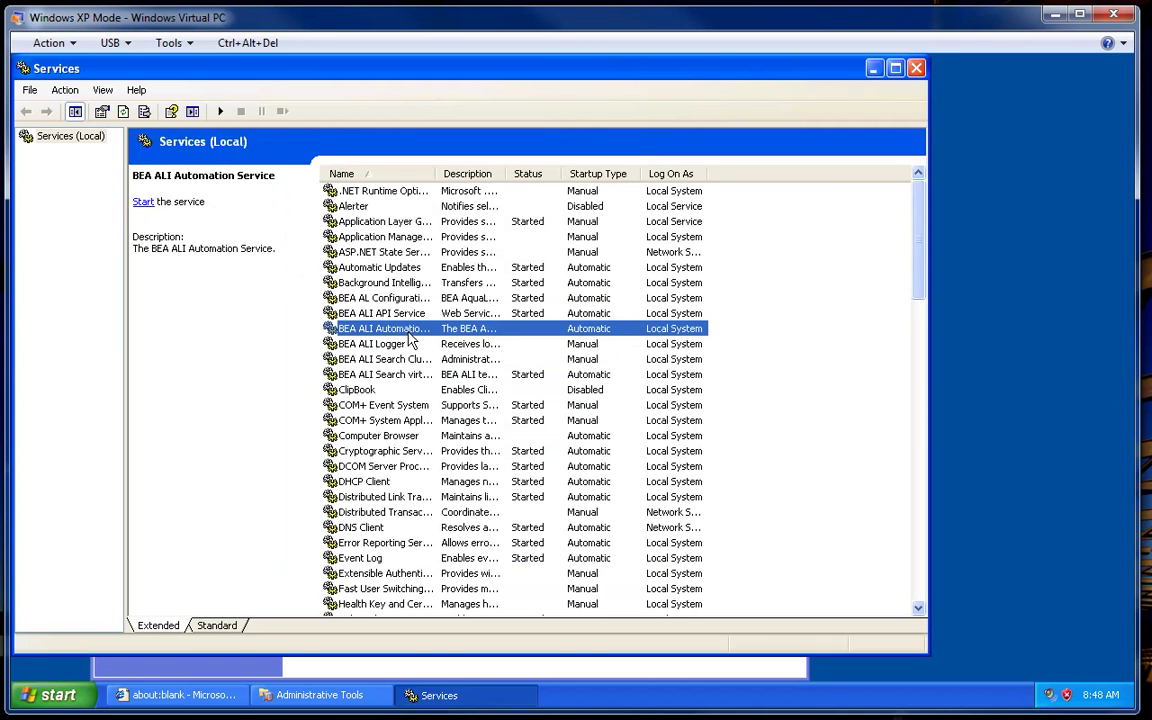
pyautogui.doubleClick(408, 336)
pyautogui.click(368, 431)
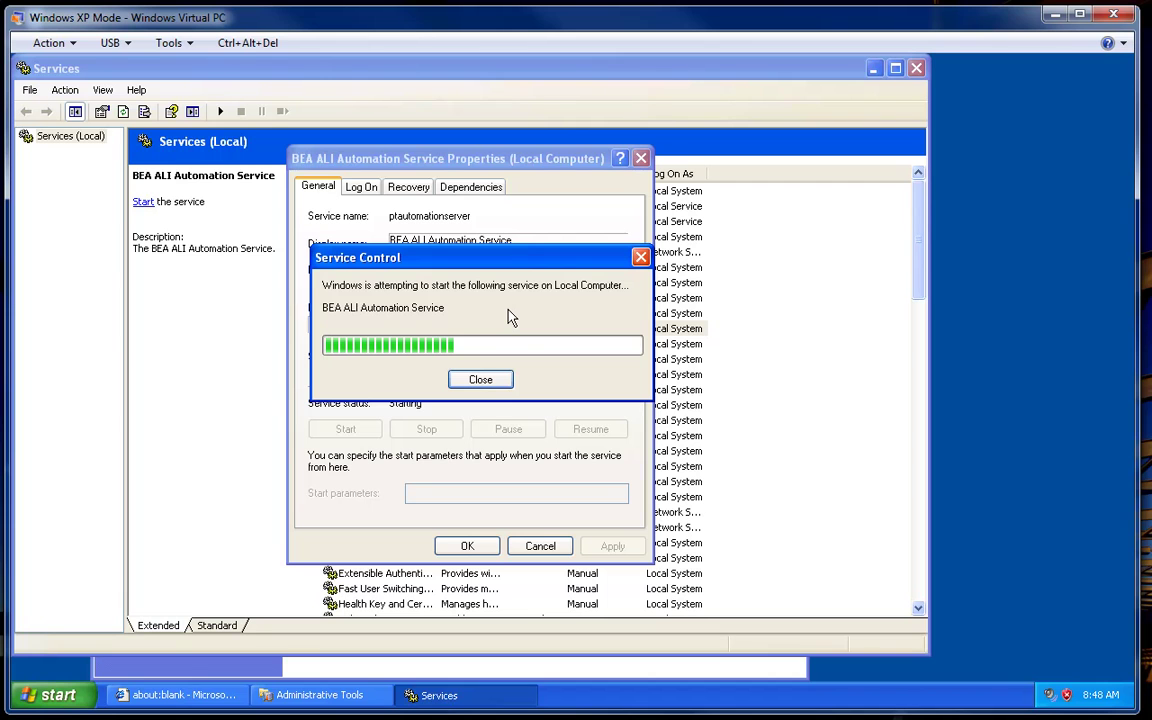
pyautogui.click(476, 546)
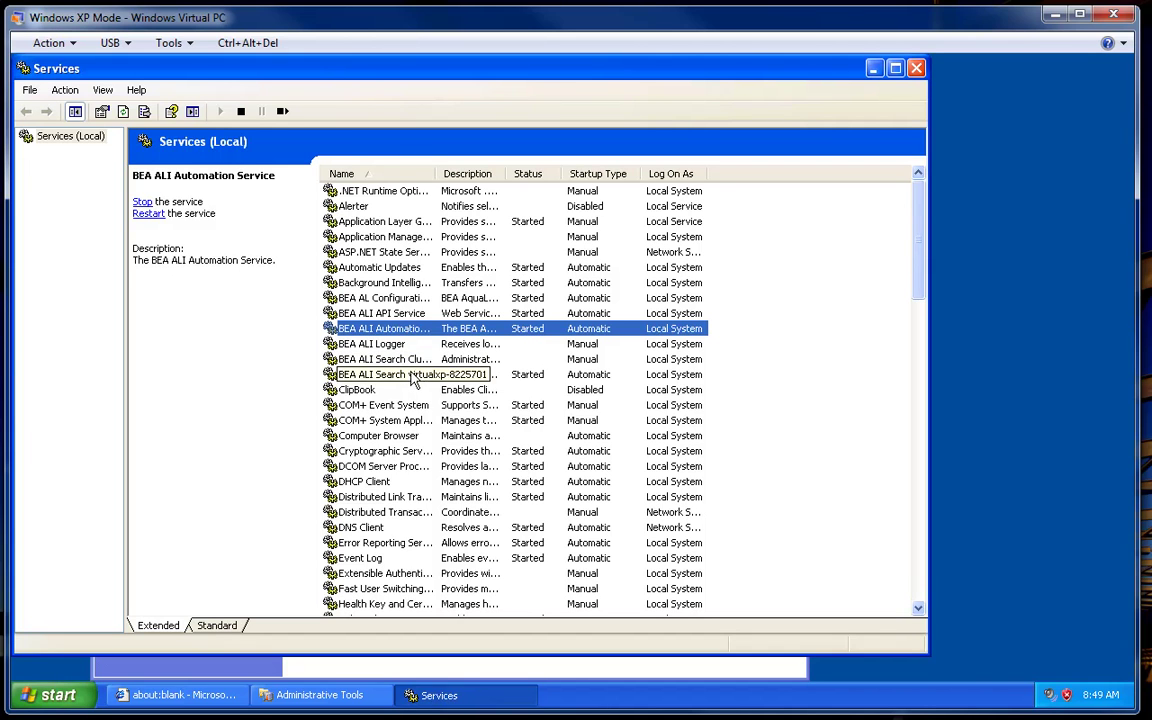
pyautogui.click(409, 369)
pyautogui.click(410, 363)
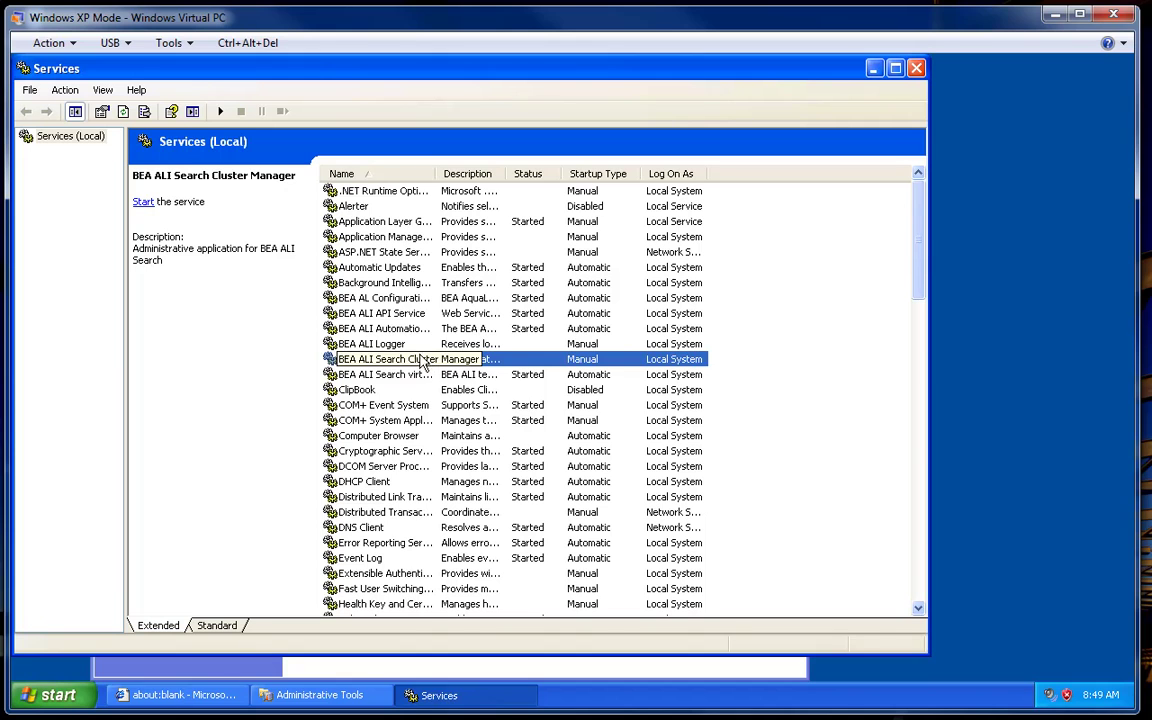
pyautogui.click(423, 345)
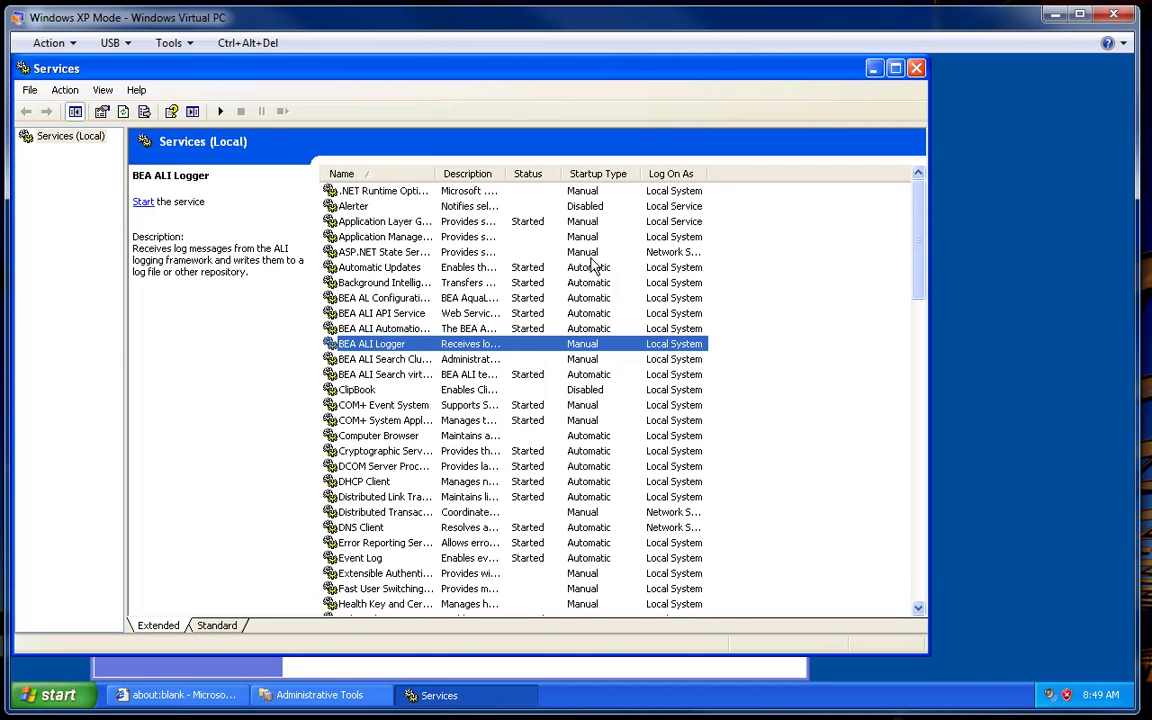
pyautogui.click(413, 316)
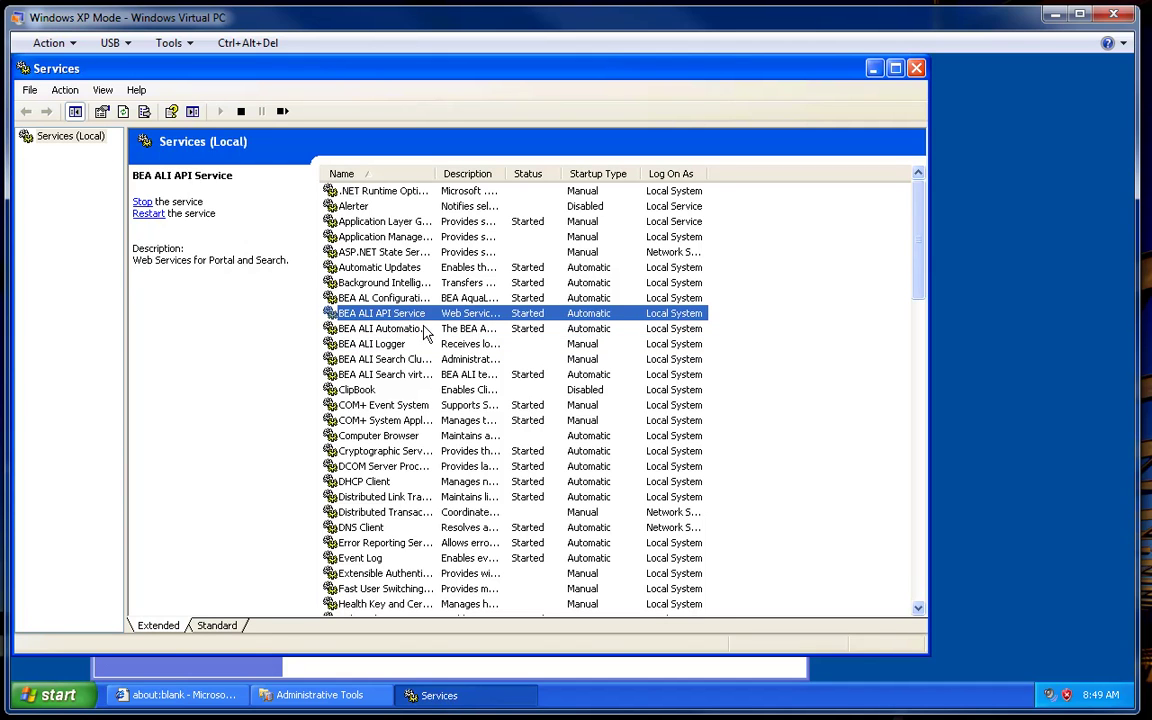
pyautogui.click(423, 328)
pyautogui.click(419, 376)
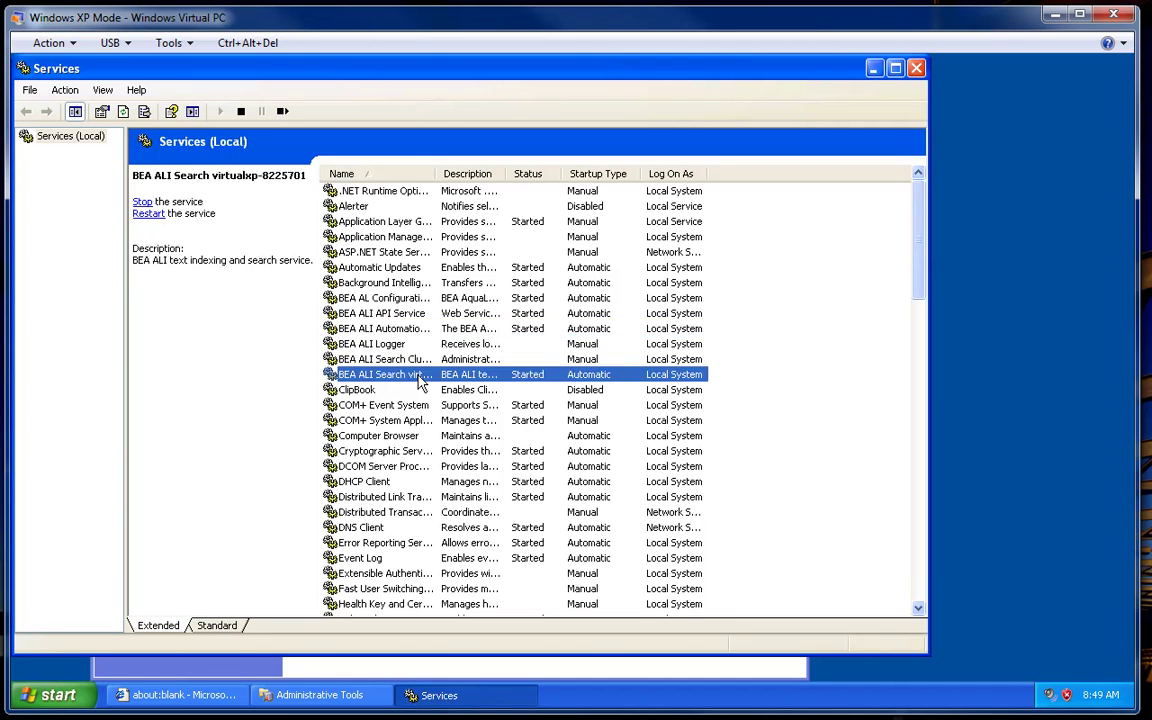
pyautogui.click(352, 300)
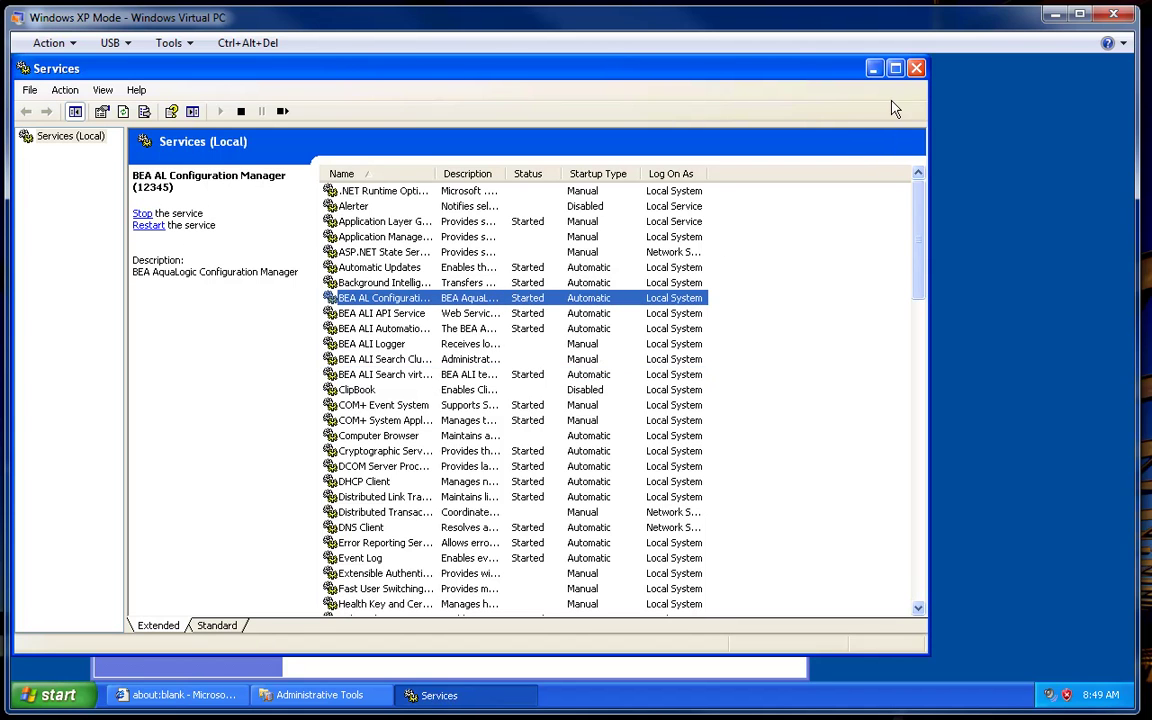
pyautogui.click(915, 69)
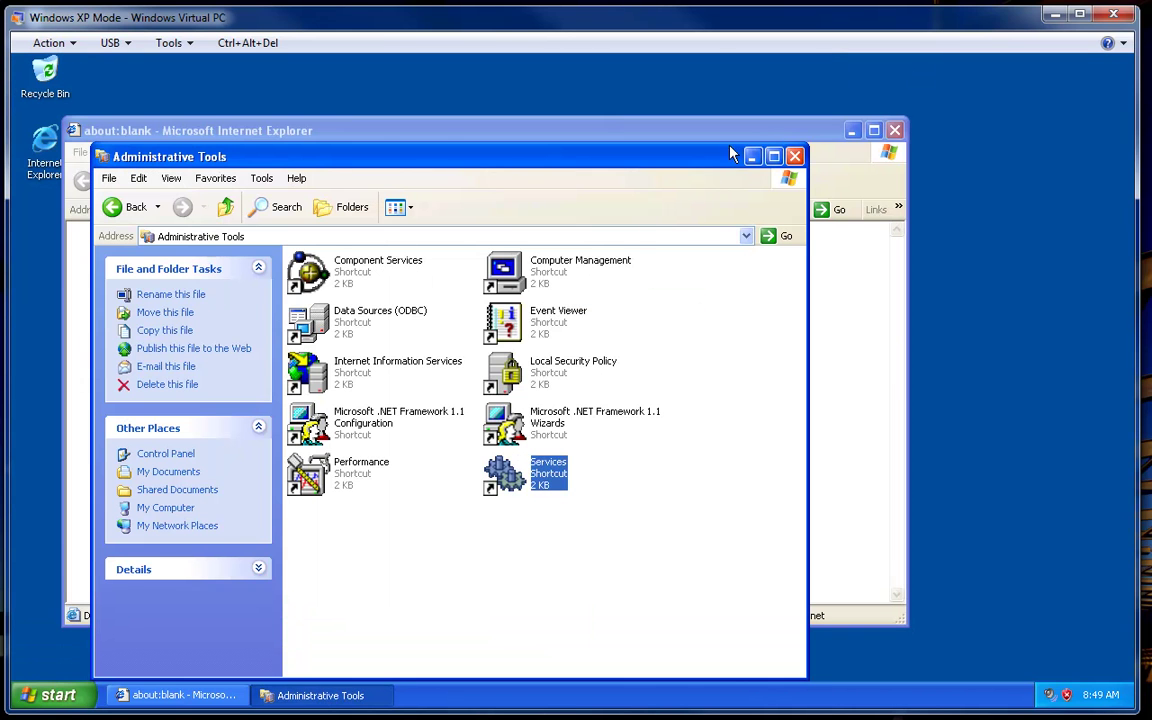
pyautogui.click(795, 156)
pyautogui.click(668, 208)
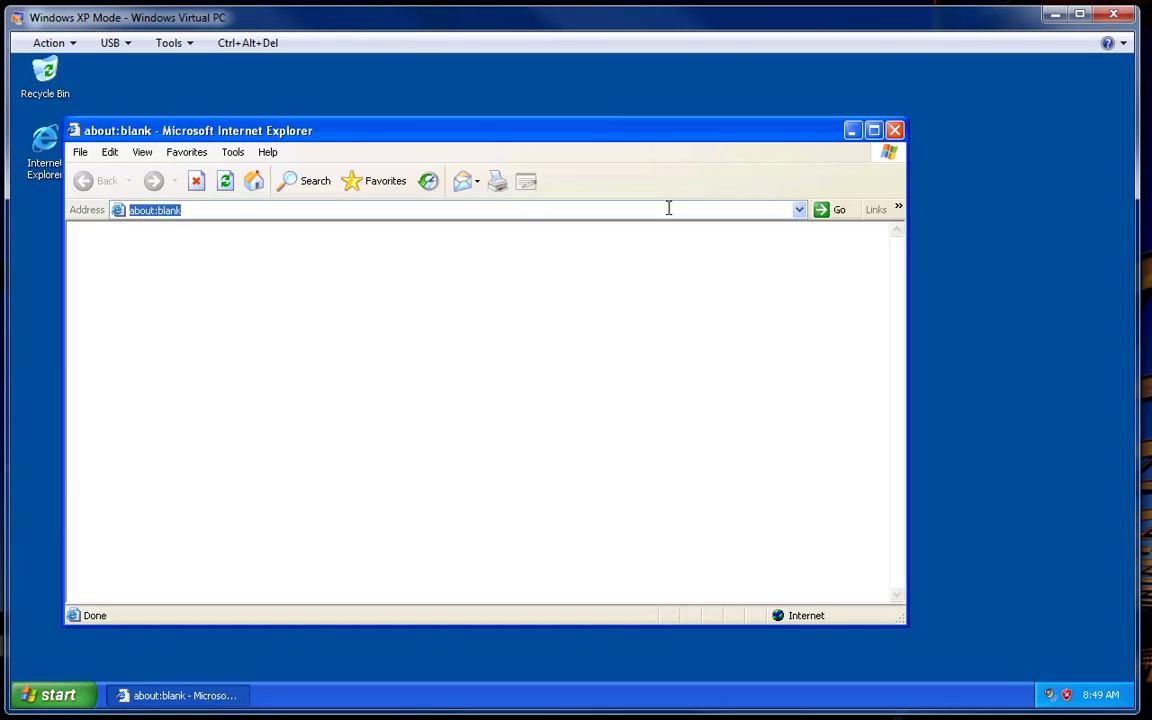
pyautogui.write('h')
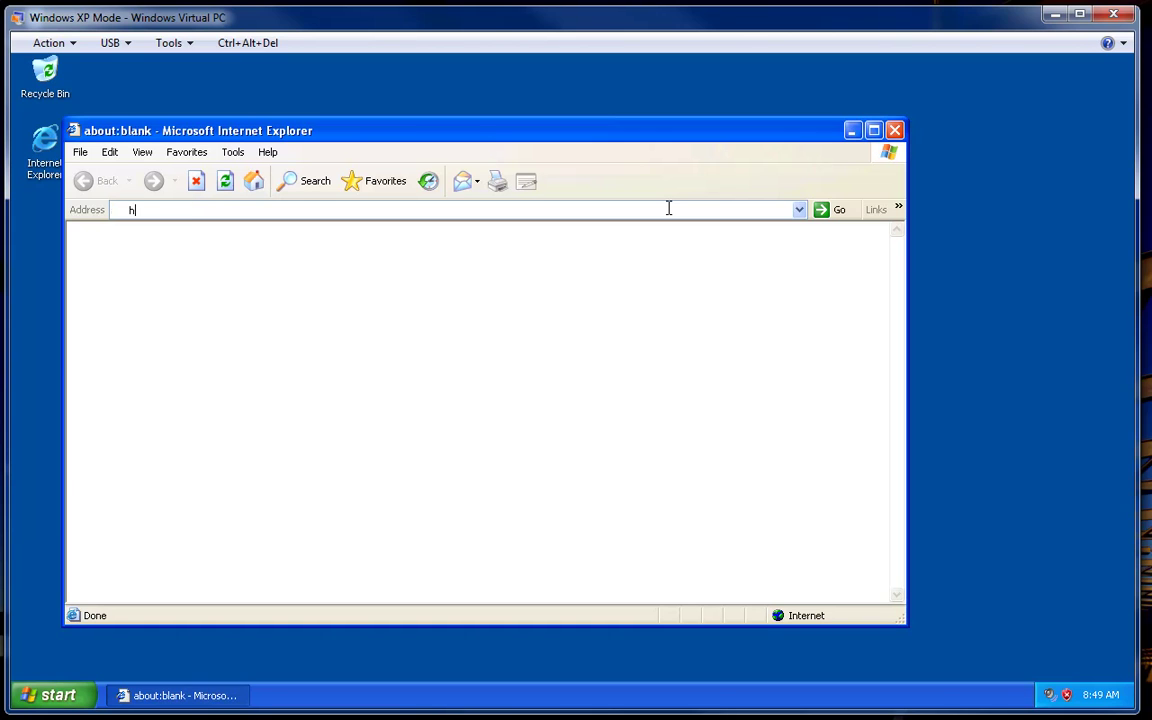
pyautogui.write('ttp')
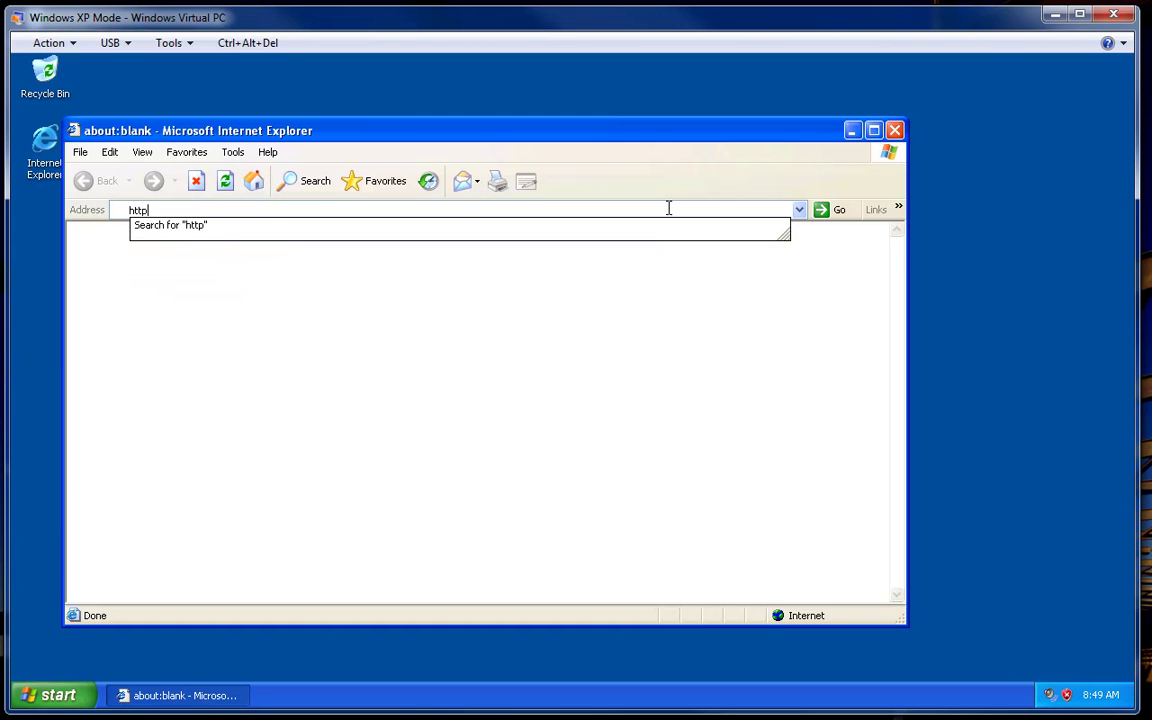
pyautogui.write('s://')
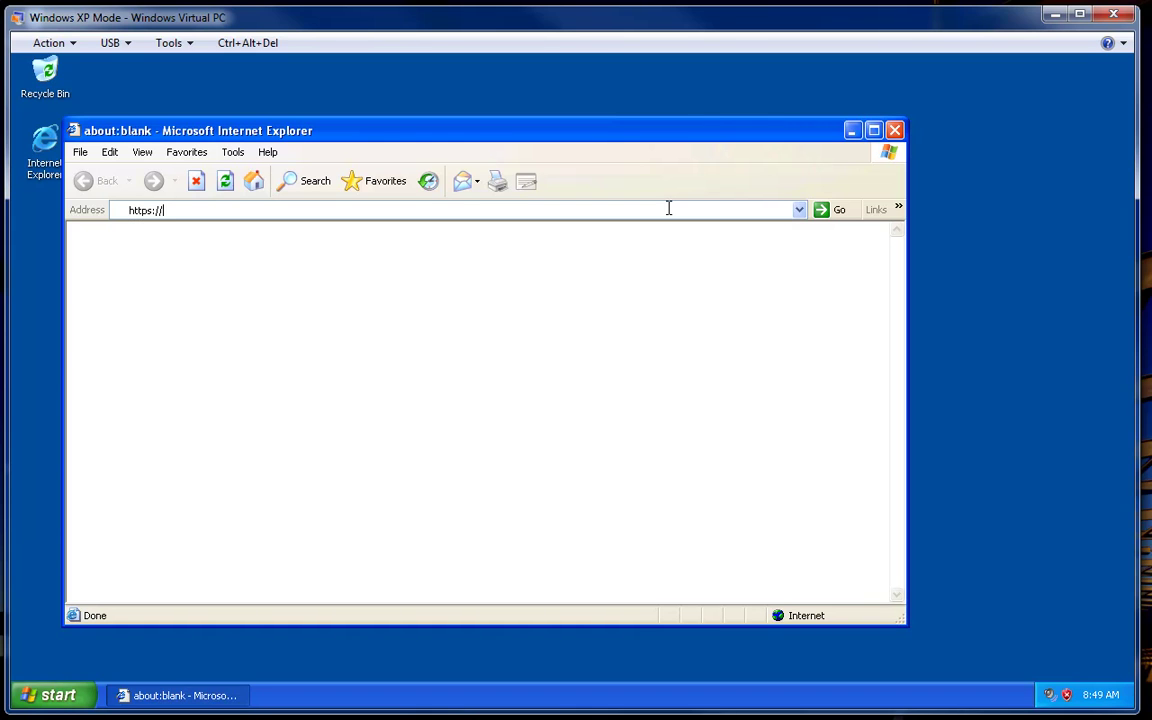
pyautogui.write('localh')
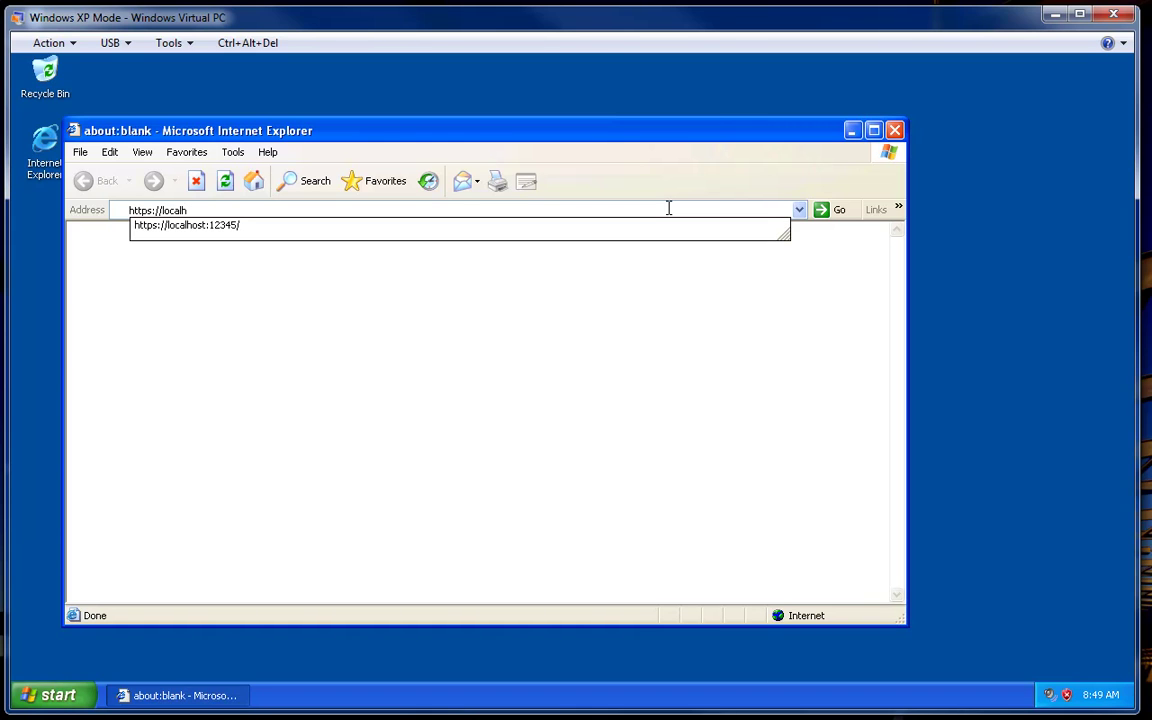
pyautogui.write('ost:12345')
pyautogui.press('Return')
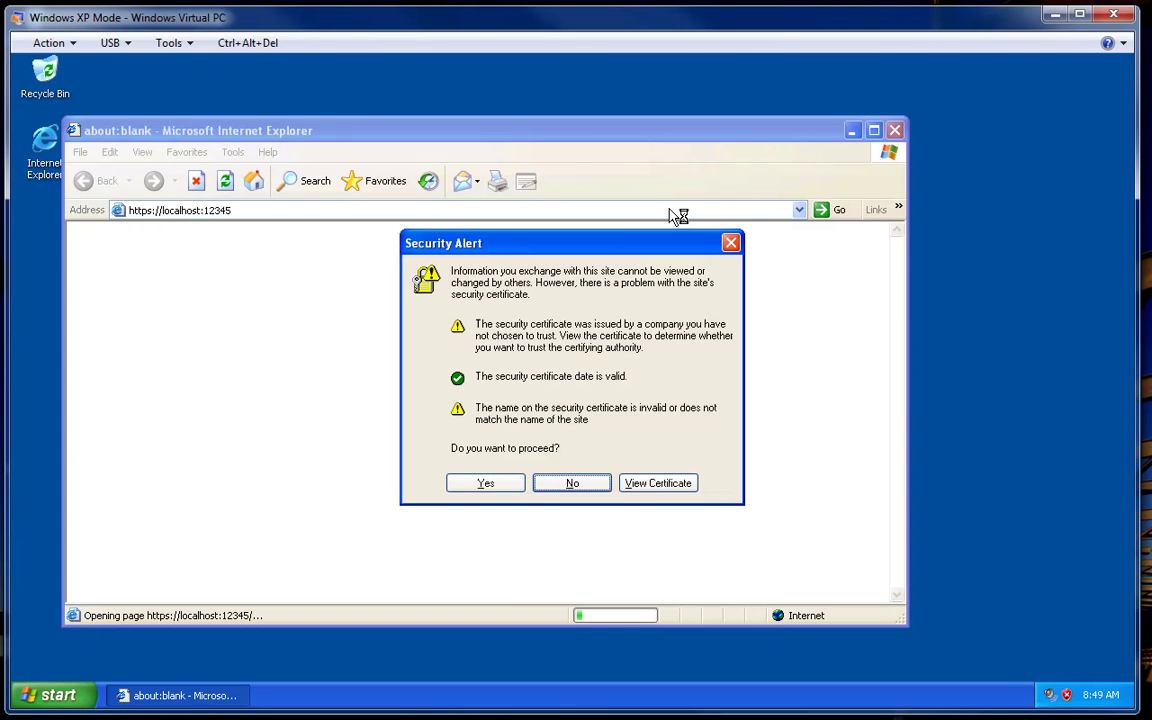
pyautogui.click(485, 483)
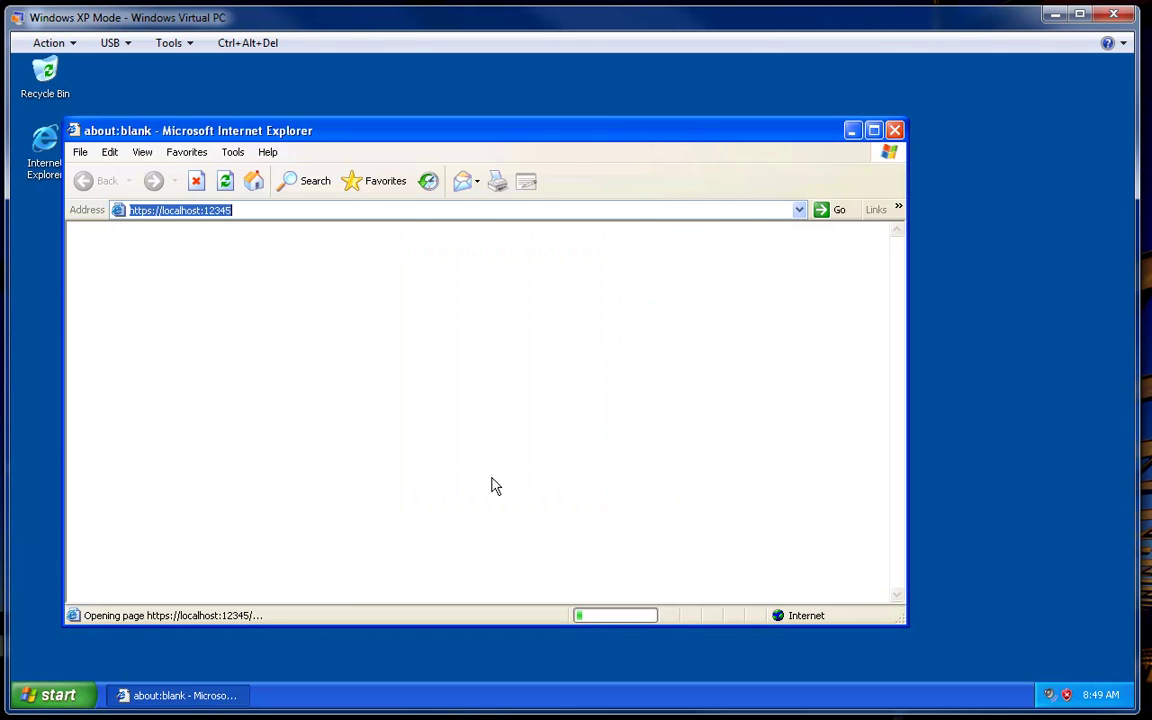
pyautogui.write('a')
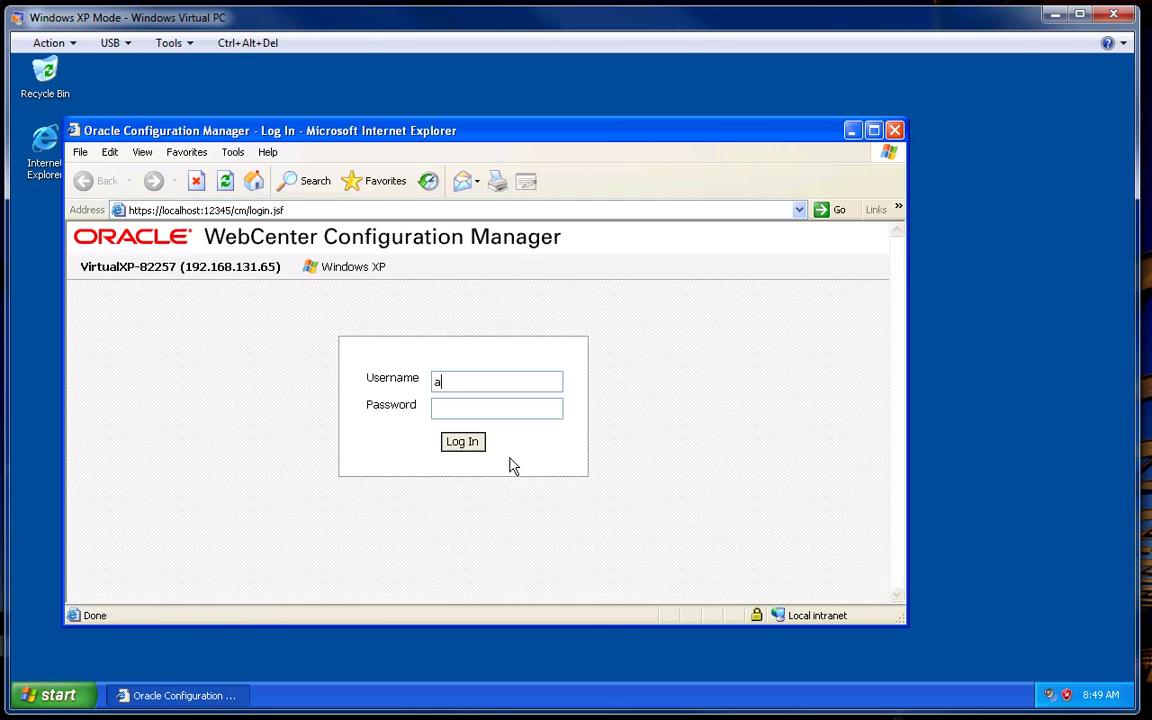
pyautogui.write('dministrator')
pyautogui.click(465, 446)
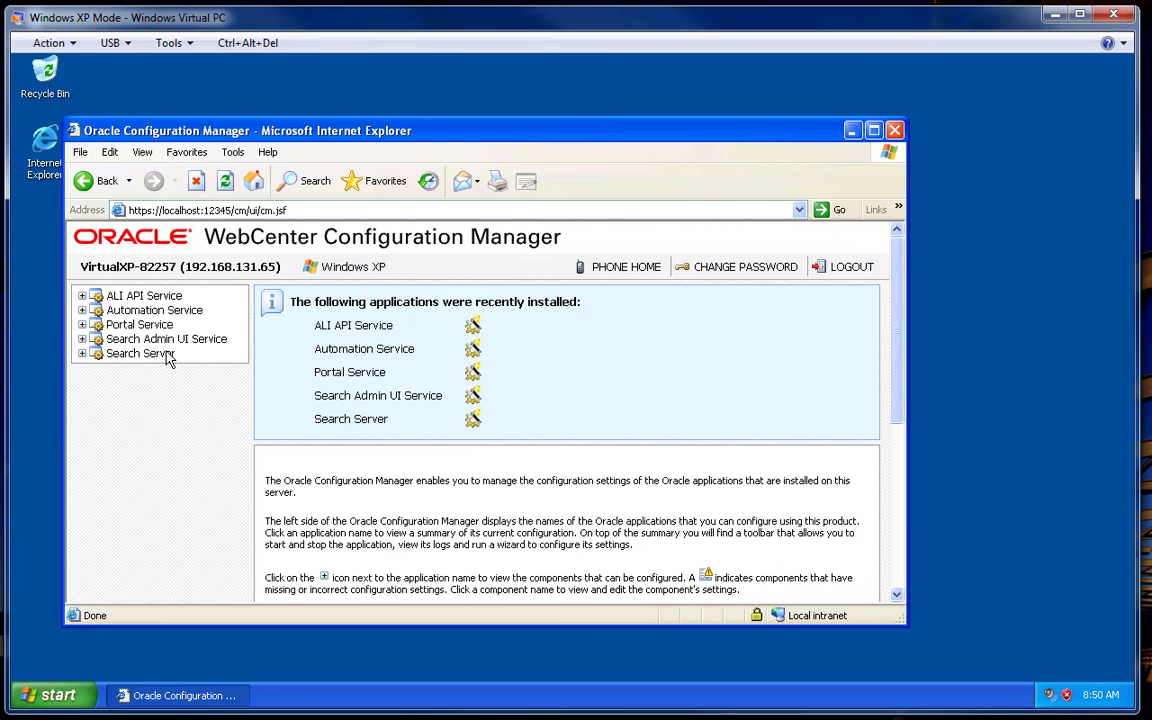
# - Open Portal Service > Portal Database and check host 192.168.3.1, port 1433, database WCI
pyautogui.click(82, 325)
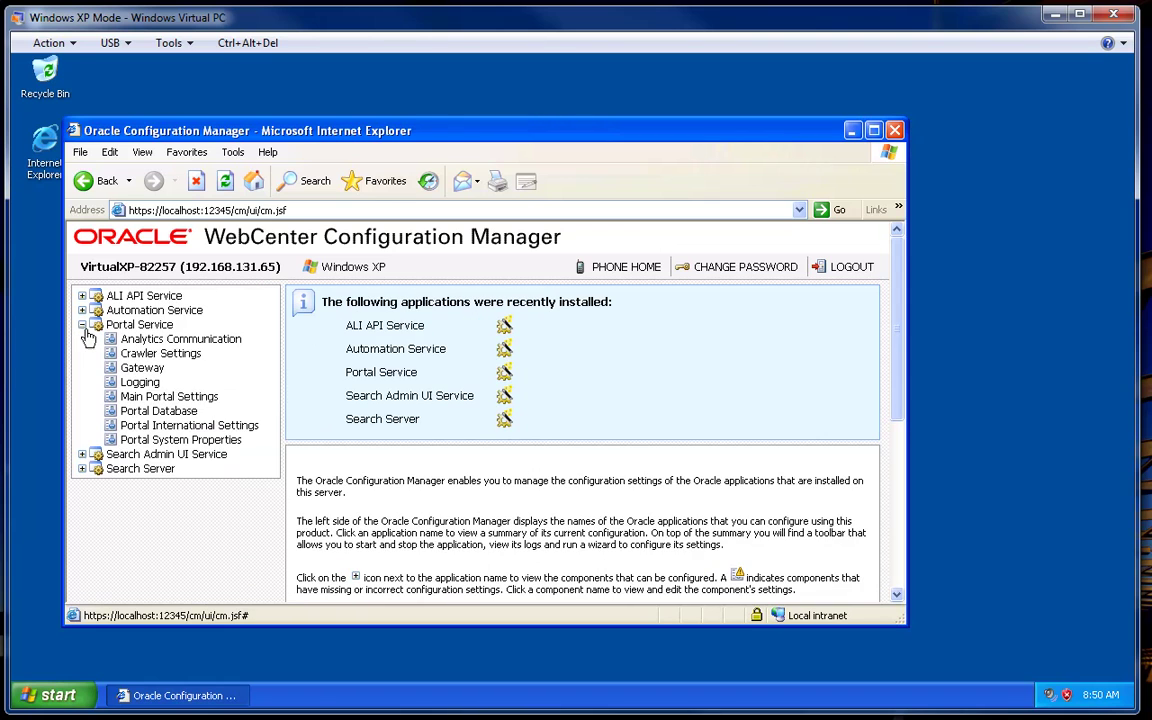
pyautogui.click(151, 418)
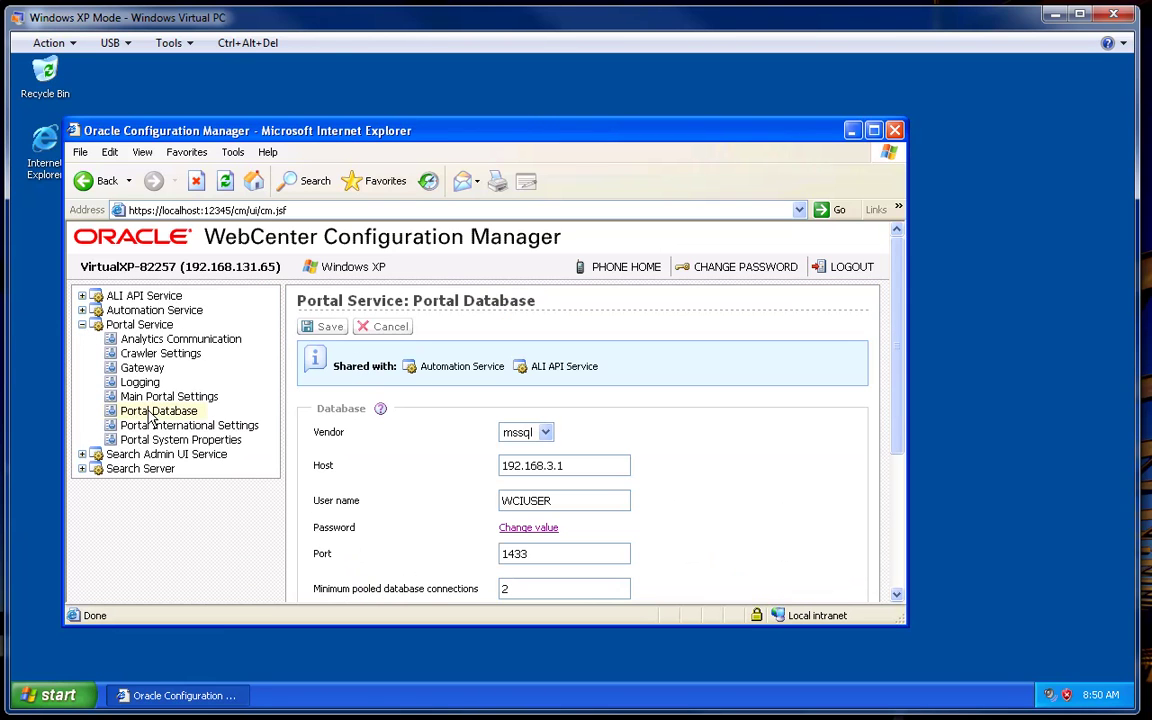
pyautogui.moveTo(900, 342); pyautogui.dragTo(896, 430)
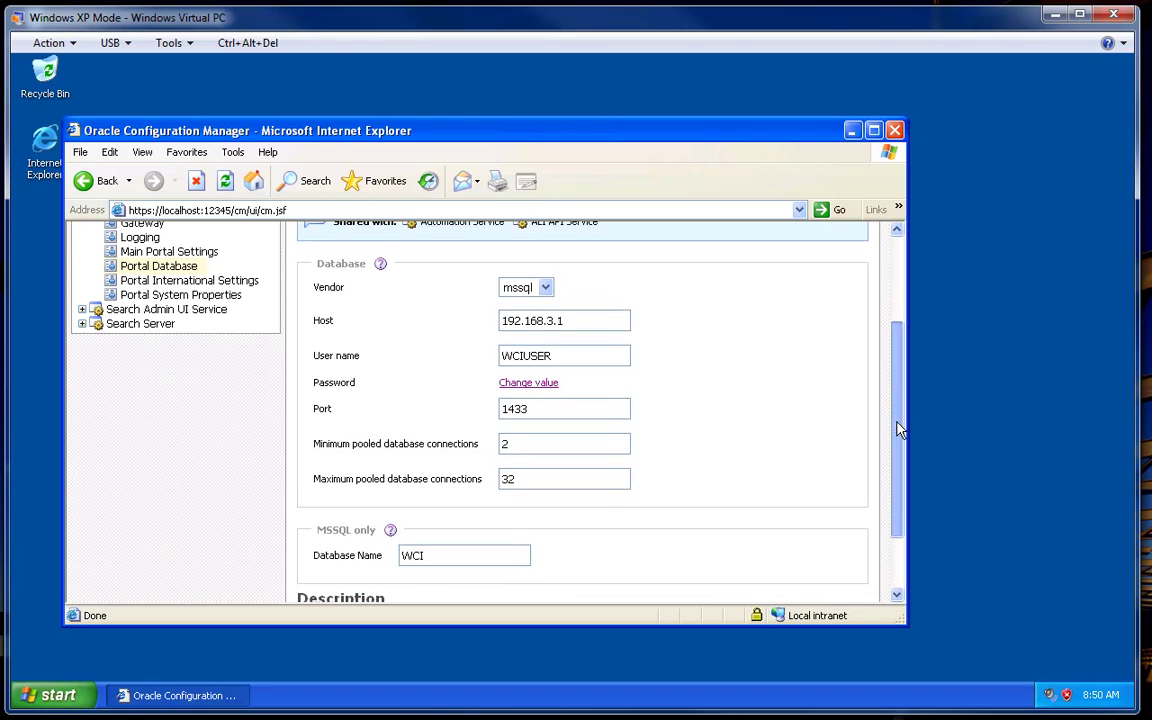
pyautogui.doubleClick(612, 321)
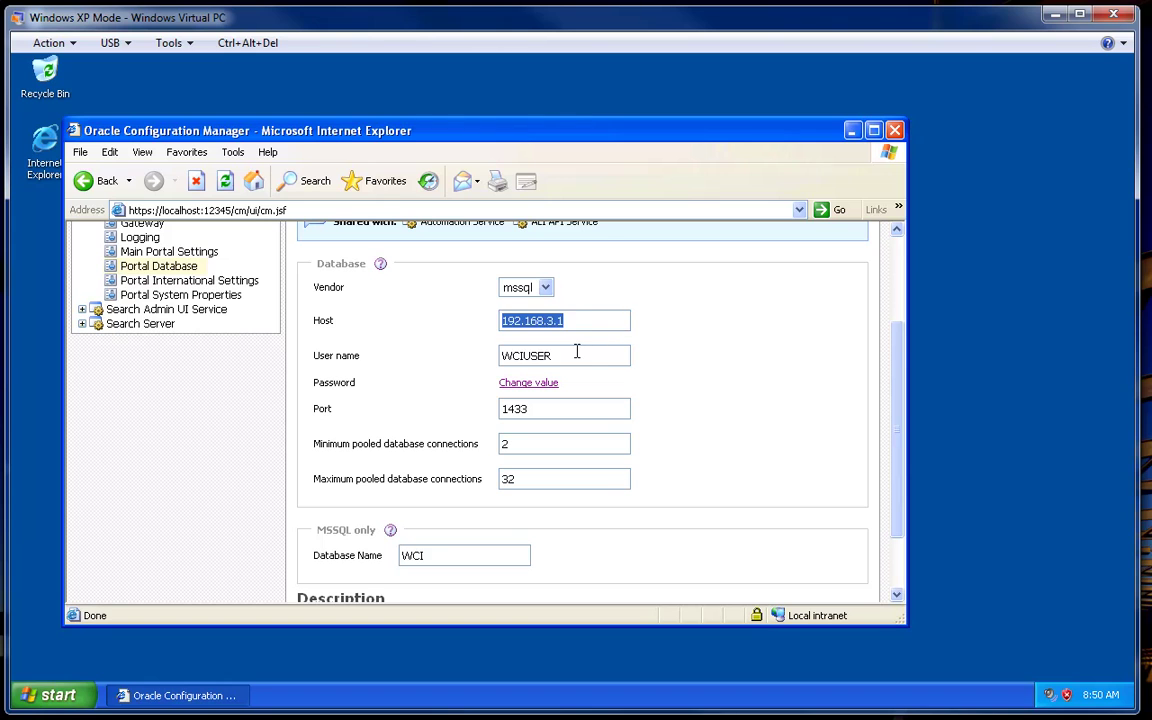
pyautogui.doubleClick(574, 354)
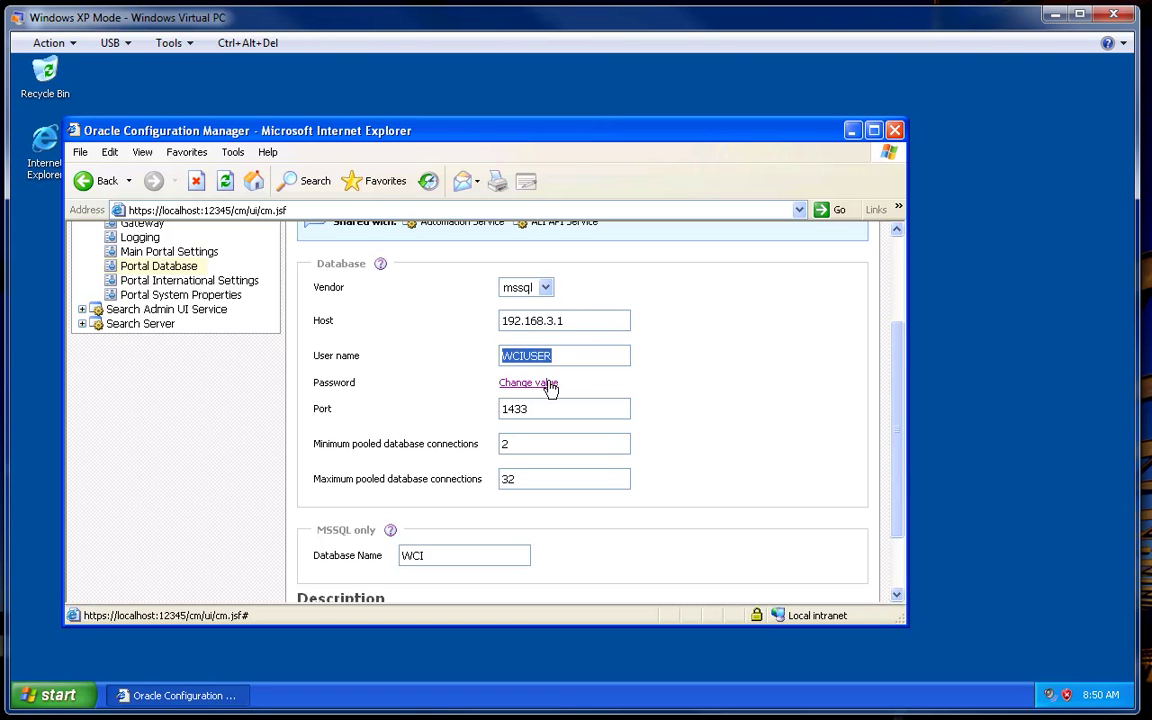
# - Change the portal database password, entering and confirming the new value
pyautogui.click(546, 381)
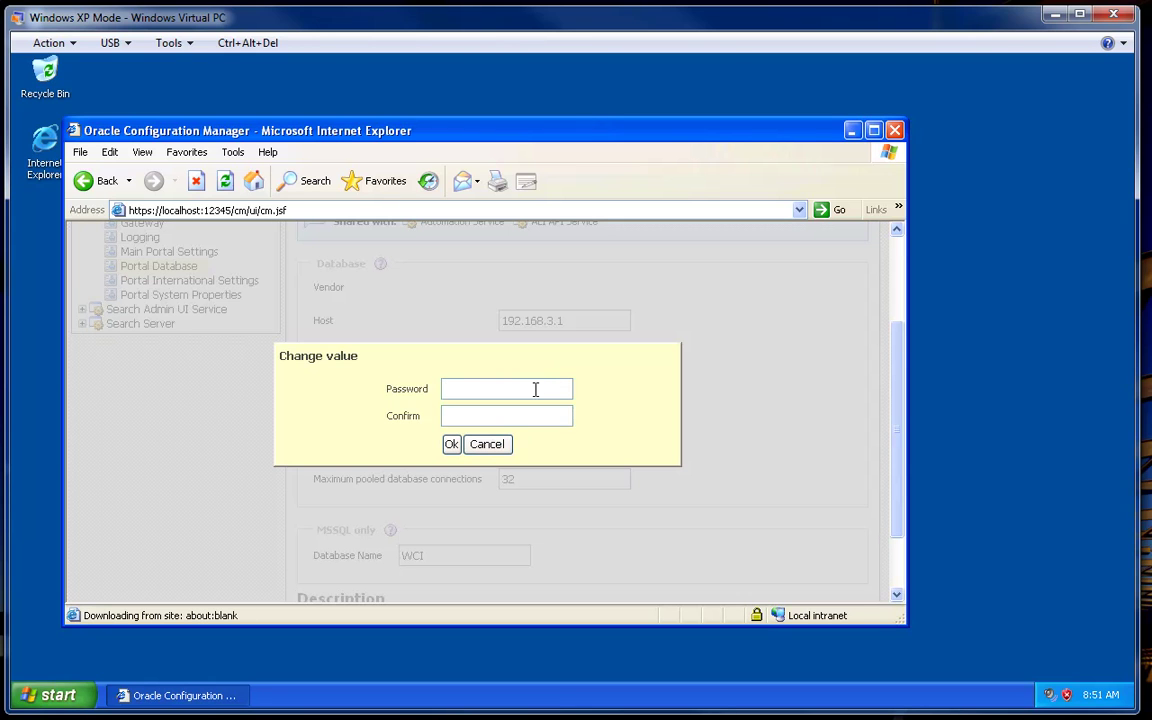
pyautogui.write('wciuser')
pyautogui.press('Tab')
pyautogui.write('wciuser')
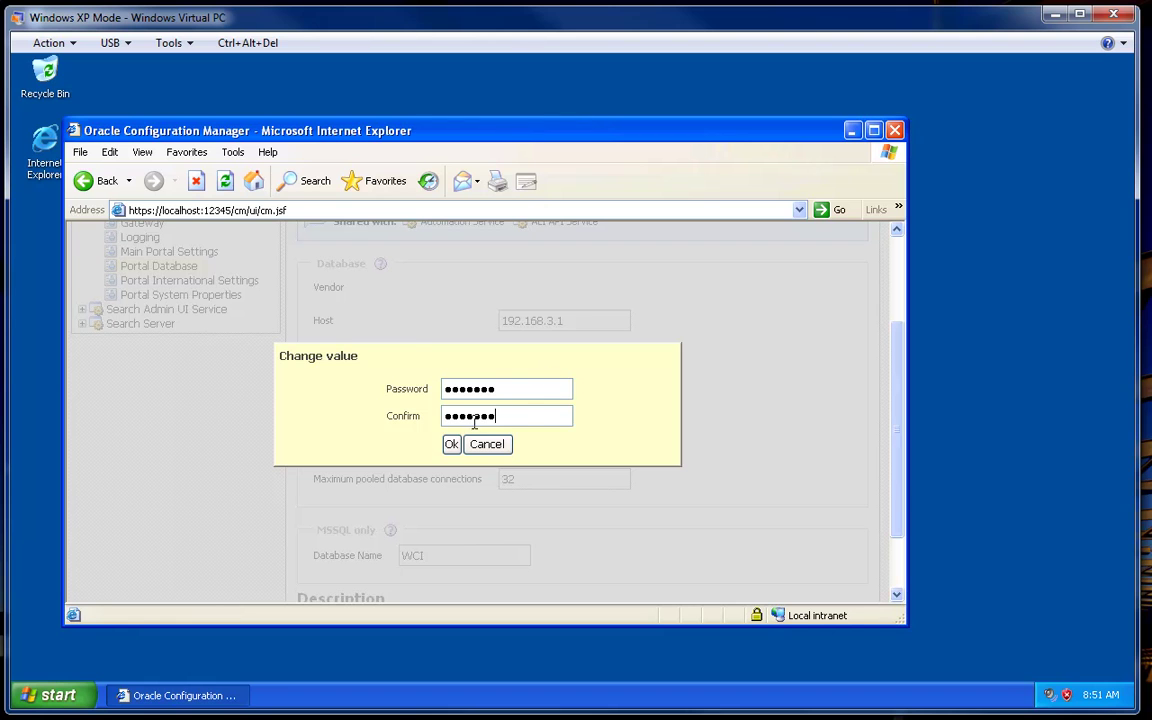
pyautogui.click(451, 444)
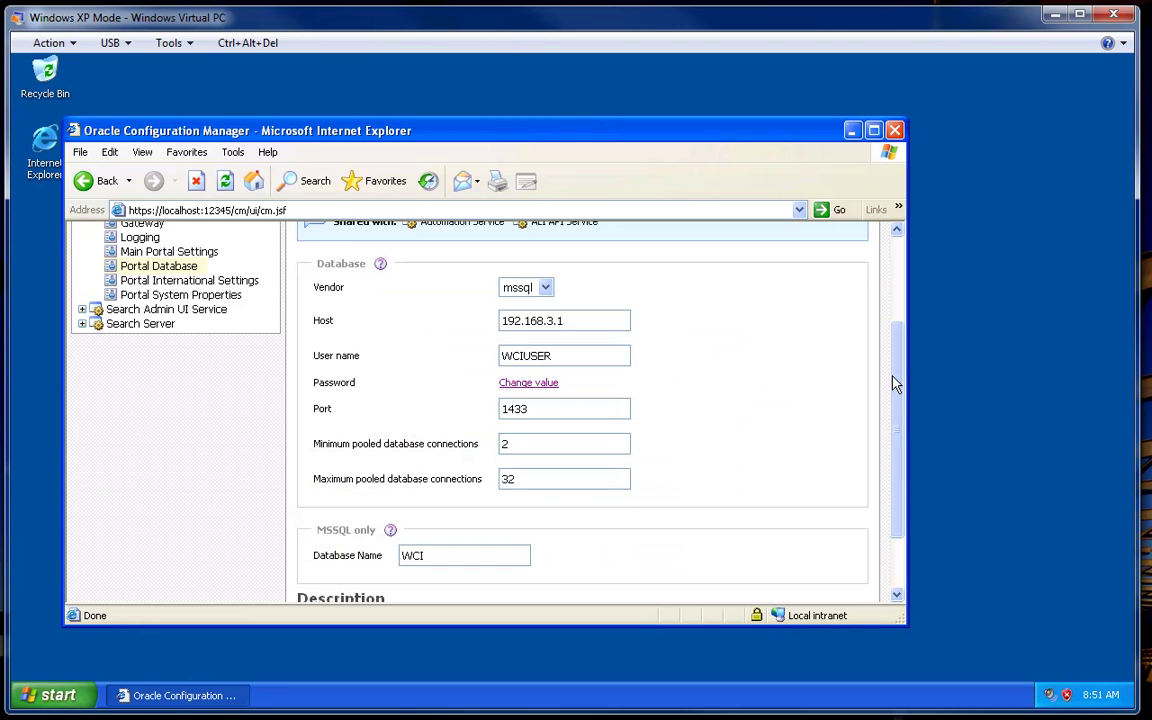
# - Save the Portal Database settings and close the Configuration Manager window
pyautogui.moveTo(895, 386); pyautogui.dragTo(890, 442)
pyautogui.moveTo(457, 469); pyautogui.dragTo(404, 470)
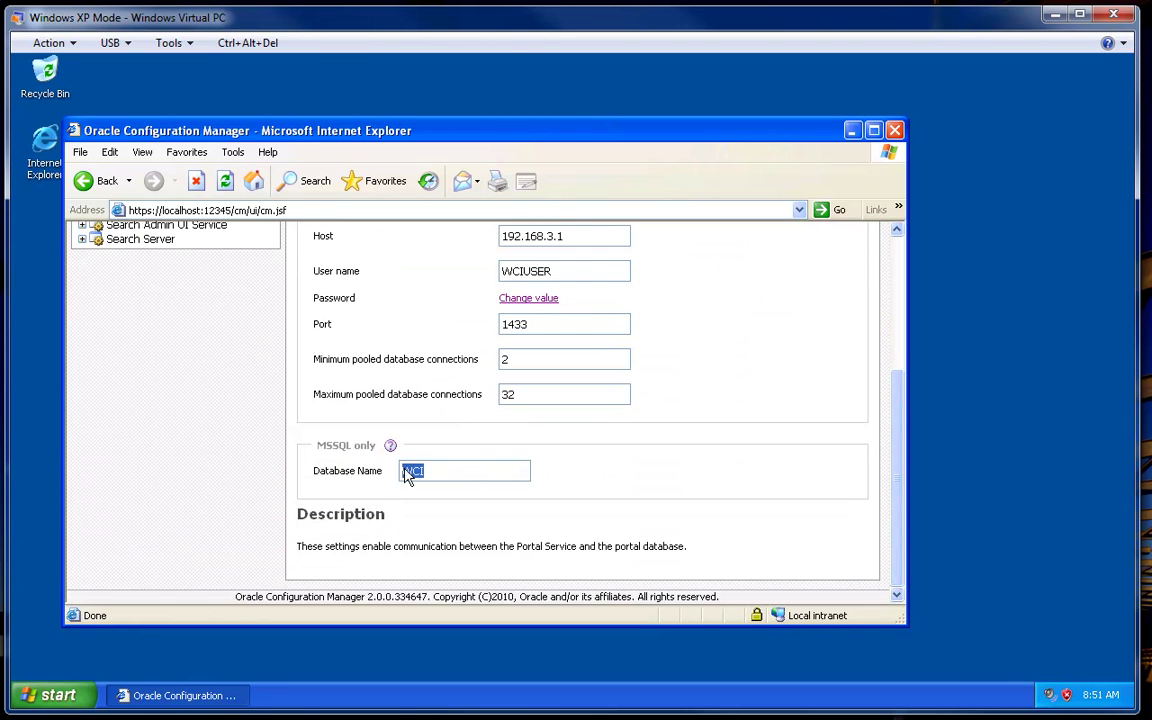
pyautogui.moveTo(906, 480); pyautogui.dragTo(900, 378)
pyautogui.scroll(-3, 808, 372)
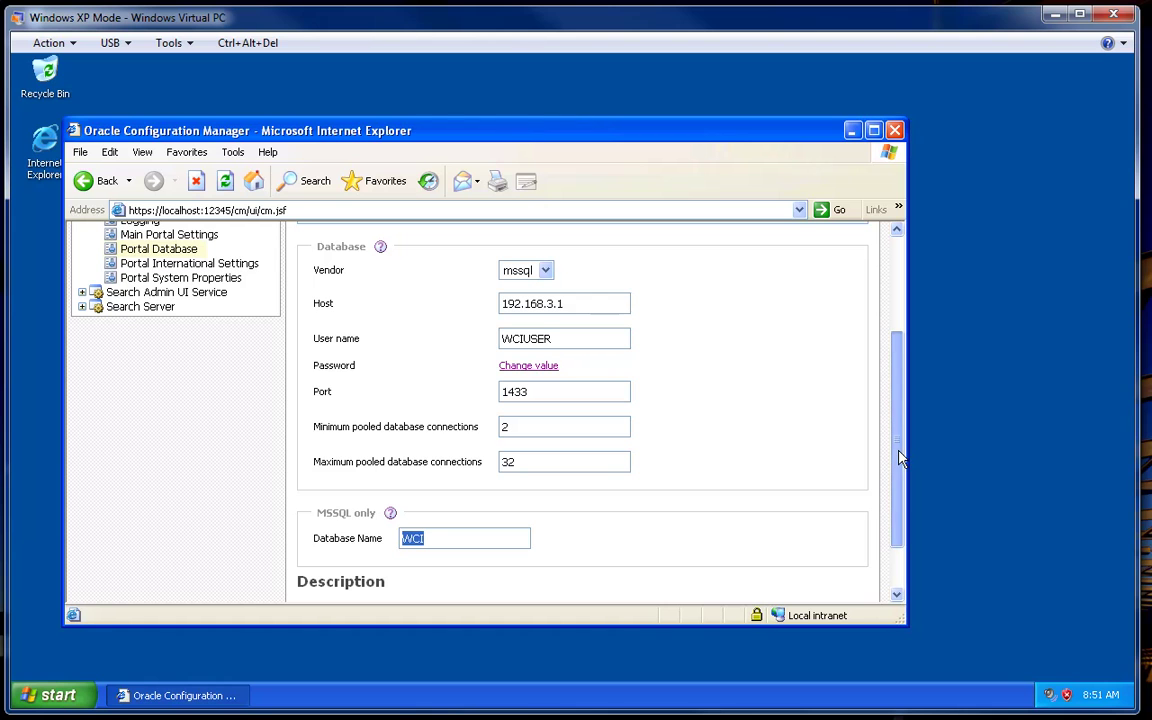
pyautogui.moveTo(900, 458); pyautogui.dragTo(900, 350)
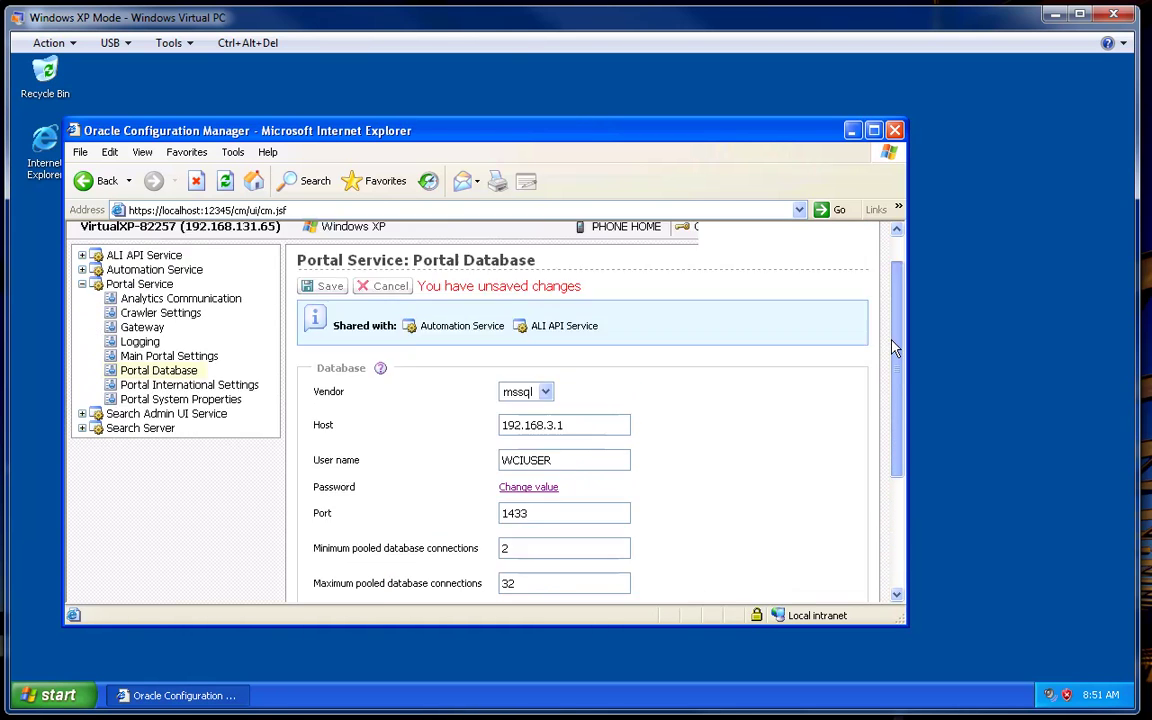
pyautogui.click(325, 328)
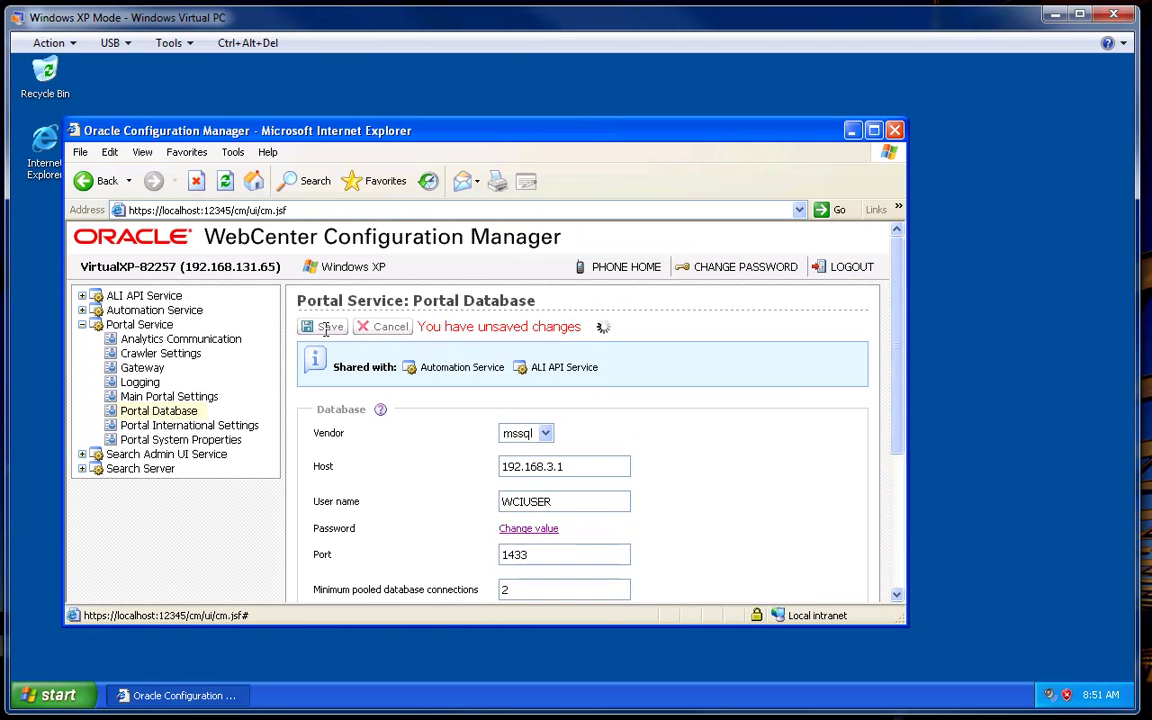
pyautogui.click(893, 133)
pyautogui.click(55, 694)
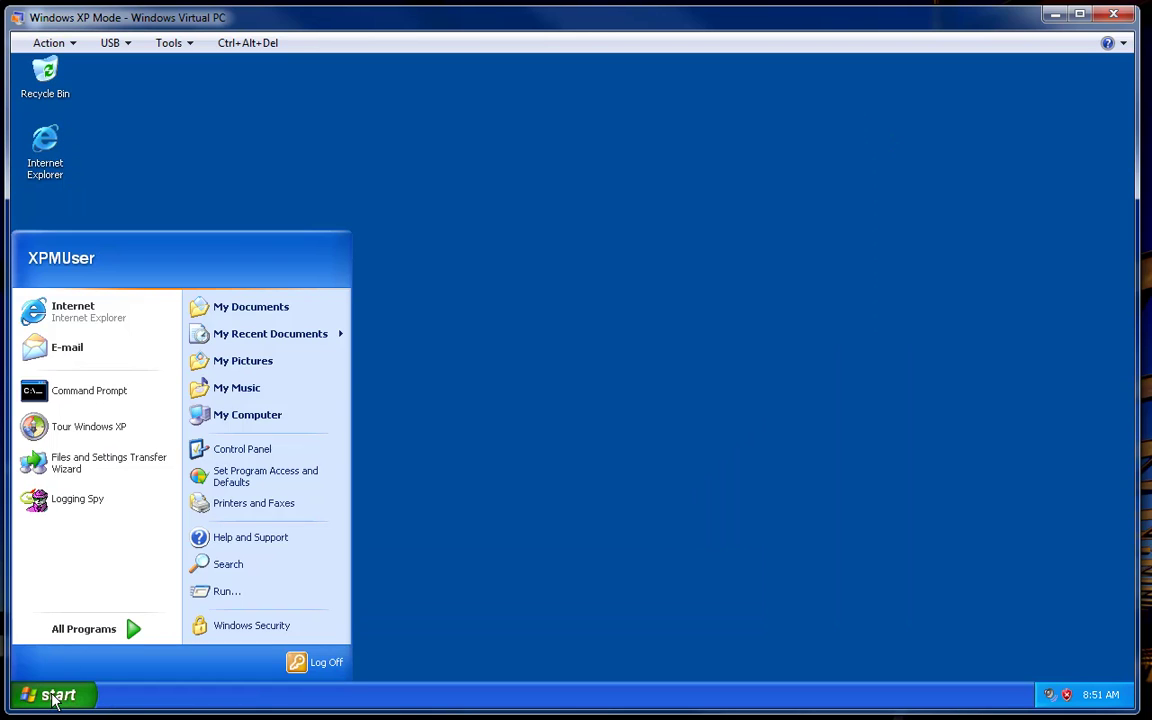
pyautogui.click(112, 320)
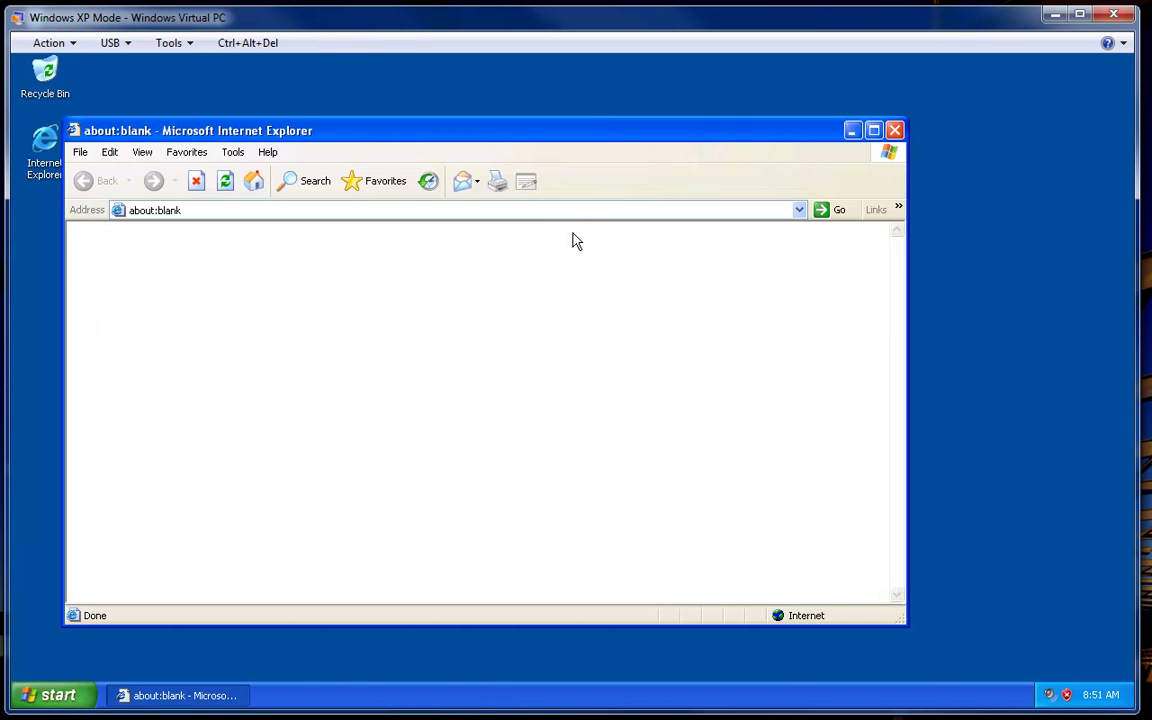
pyautogui.click(593, 211)
pyautogui.write('http://localhost/')
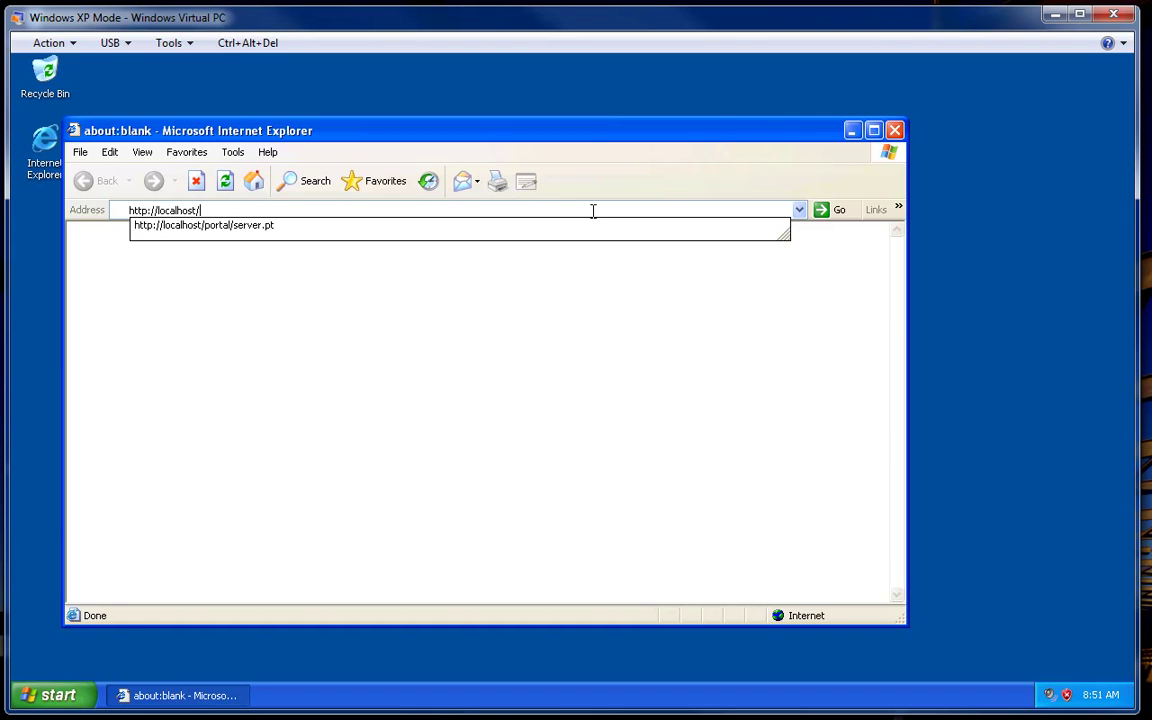
pyautogui.write('portal/server.pt')
pyautogui.press('Return')
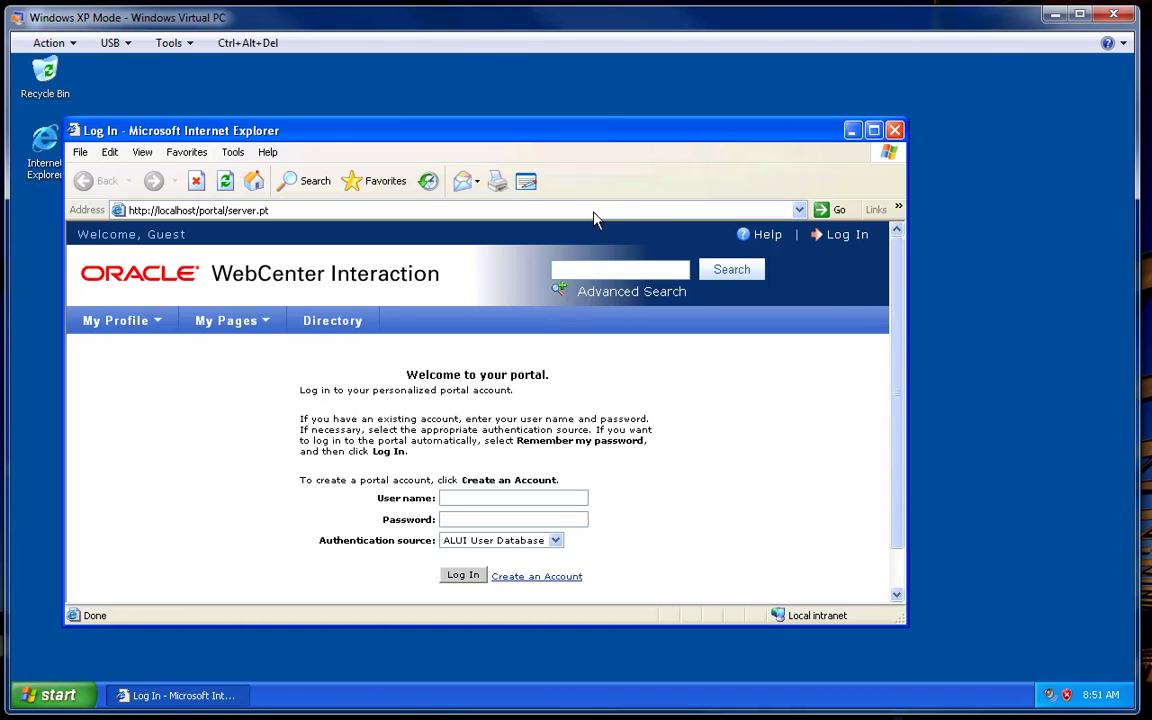
# - Log into the portal as administrator using the ALUI User Database source
pyautogui.write('administrator')
pyautogui.moveTo(512, 498); pyautogui.dragTo(440, 506)
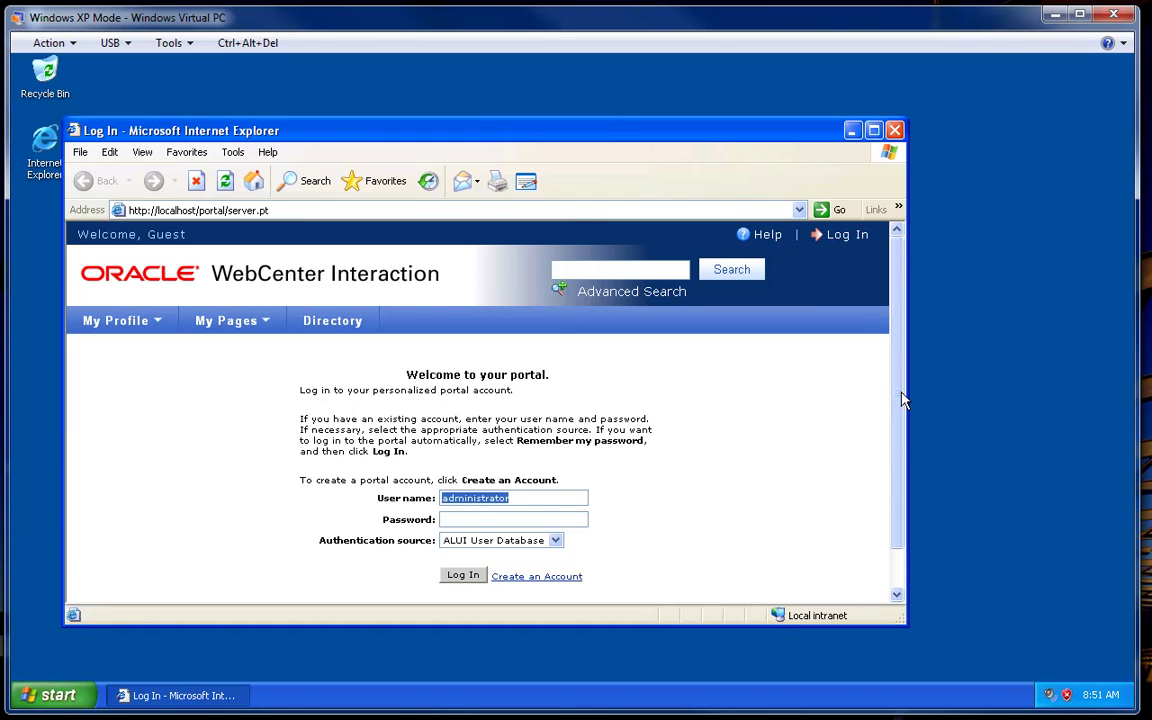
pyautogui.moveTo(904, 398); pyautogui.dragTo(901, 442)
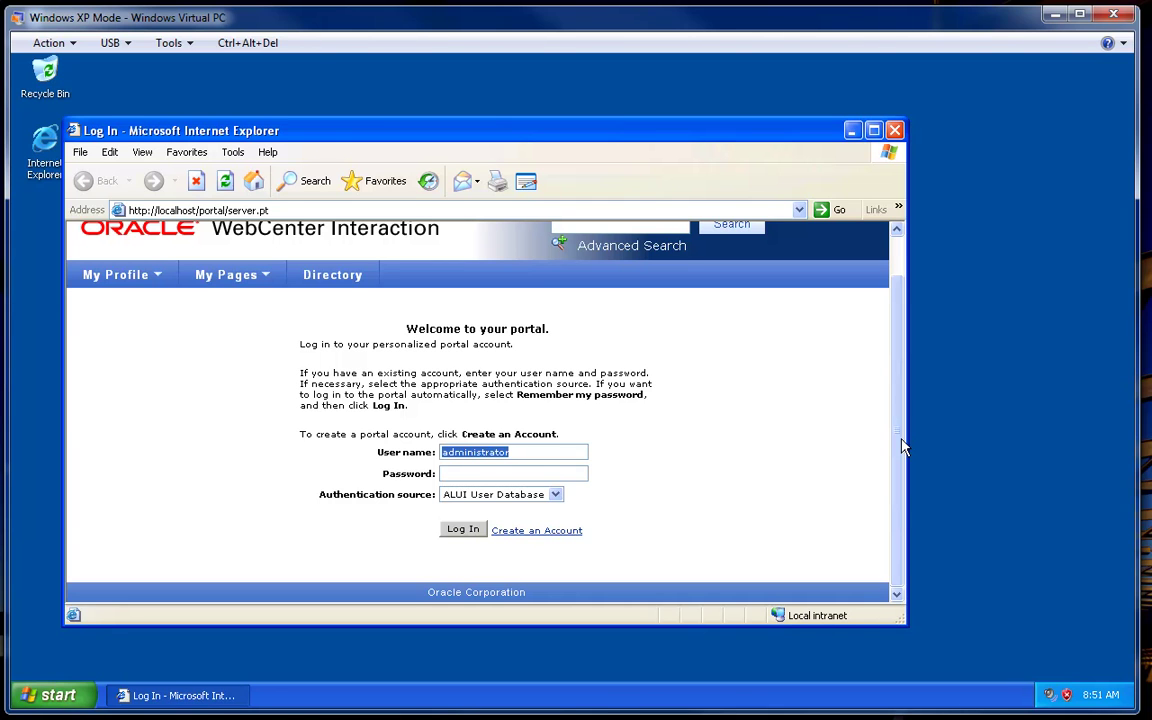
pyautogui.moveTo(901, 446)
pyautogui.mouseDown()
pyautogui.moveTo(905, 406)
pyautogui.moveTo(903, 446)
pyautogui.mouseUp()
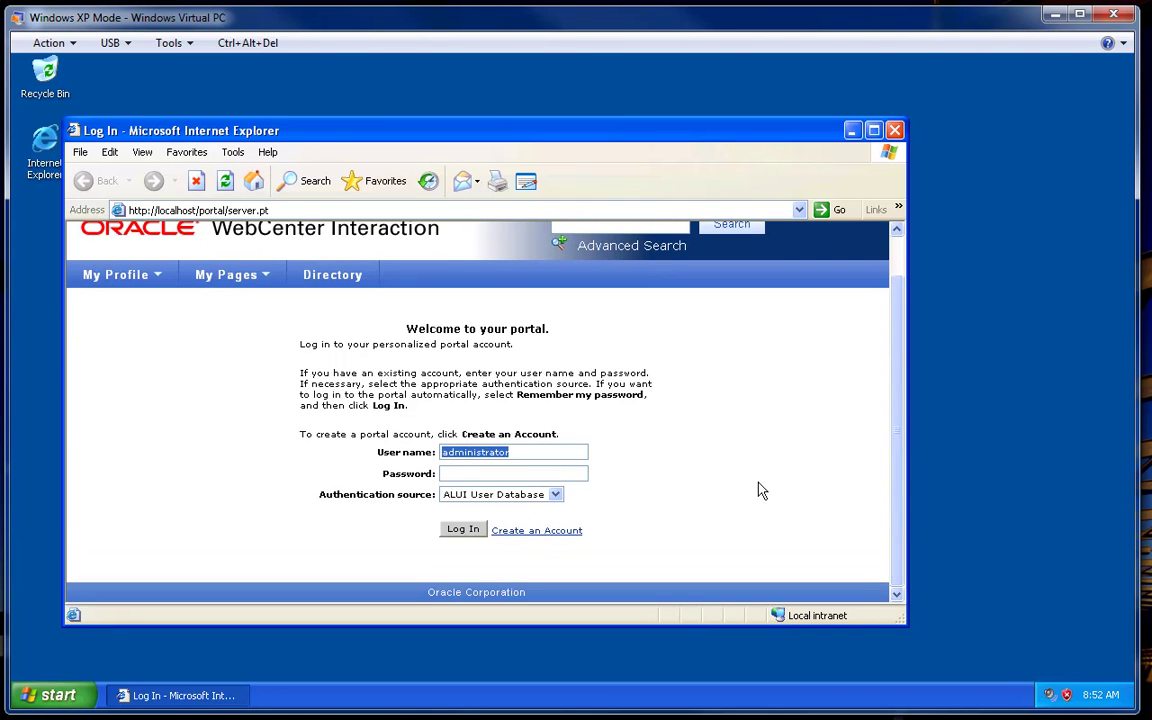
pyautogui.click(459, 532)
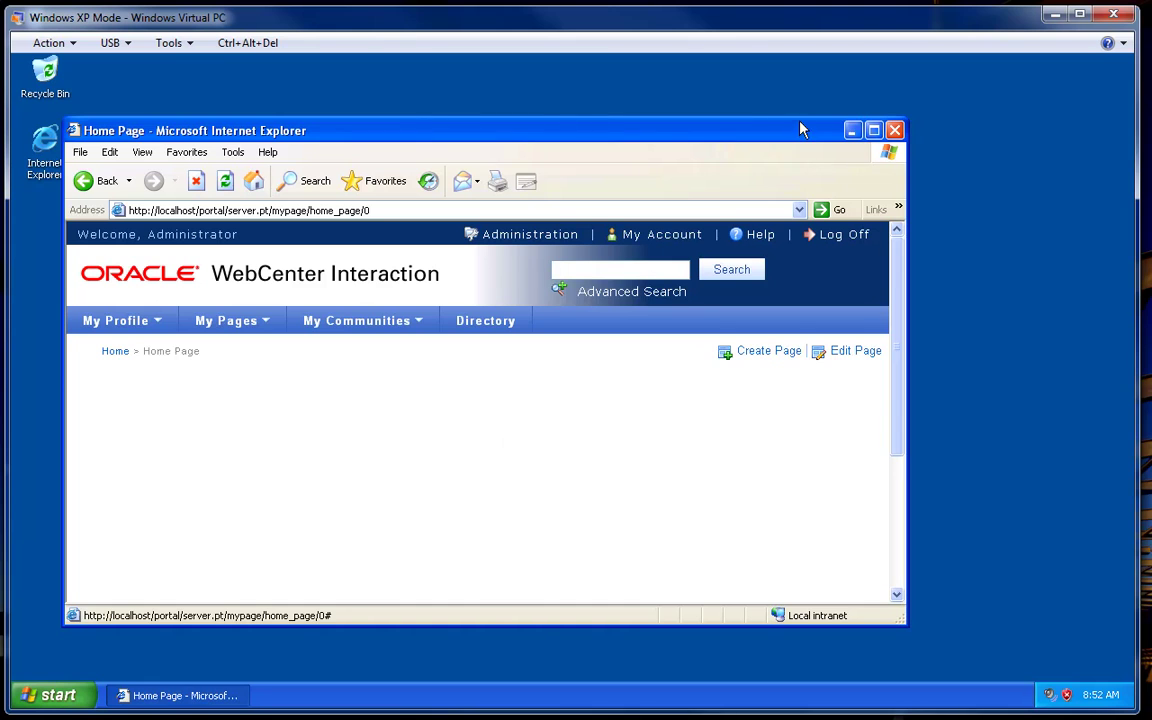
pyautogui.moveTo(800, 126); pyautogui.dragTo(801, 85)
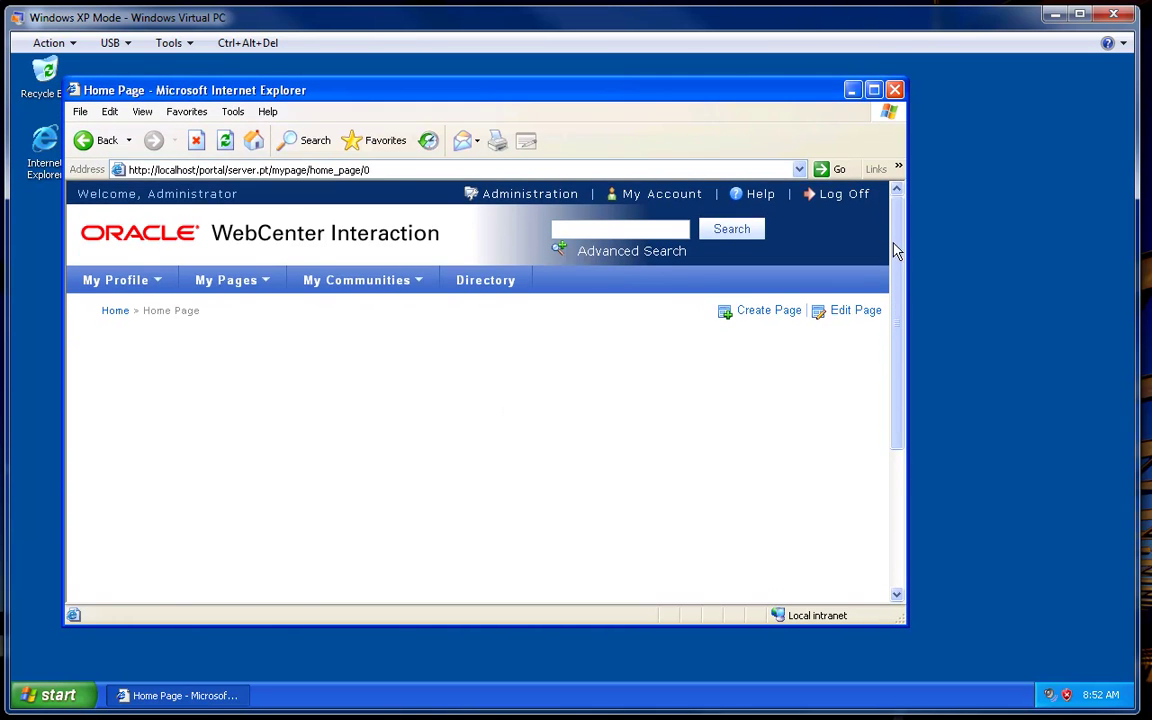
pyautogui.moveTo(892, 249); pyautogui.dragTo(897, 327)
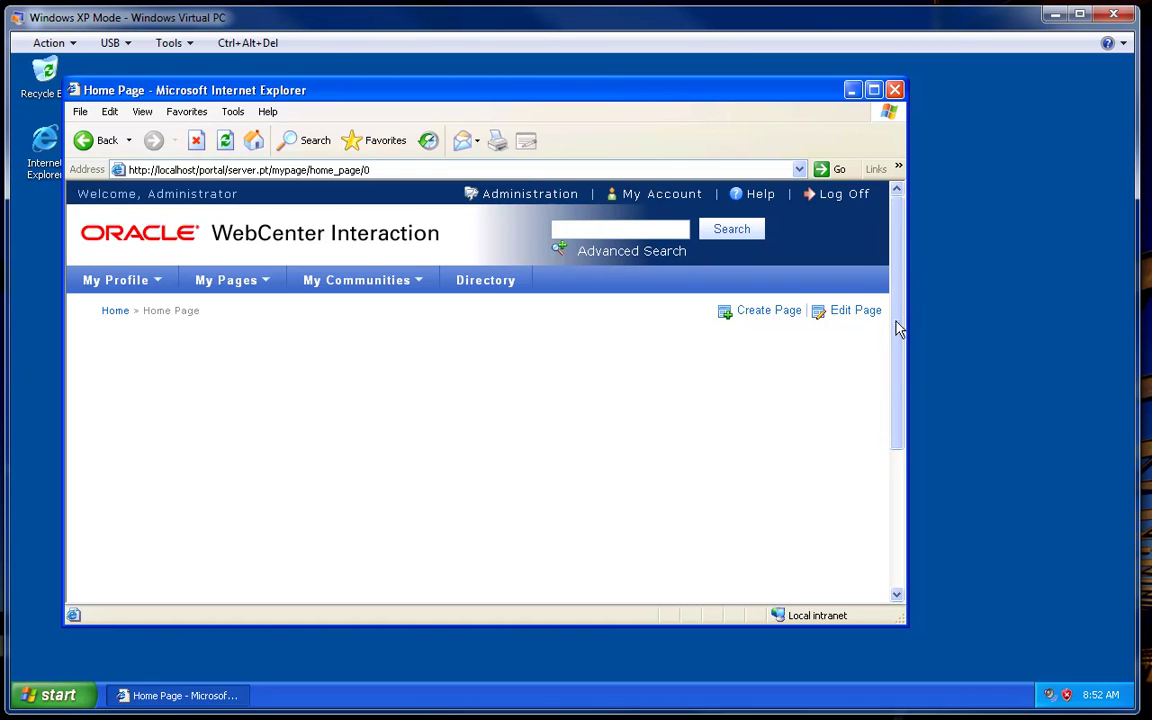